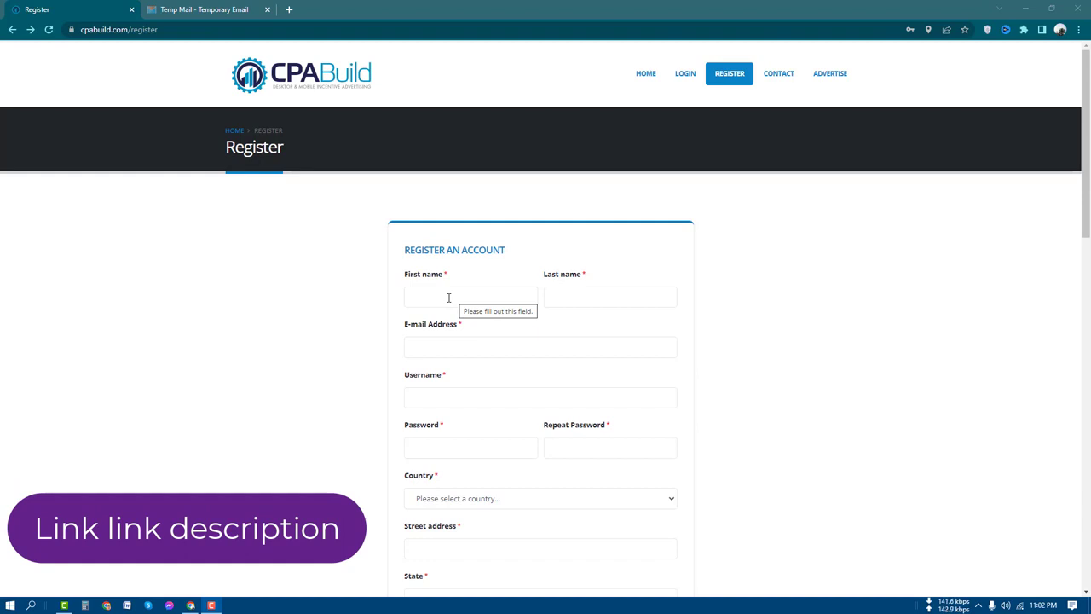
Fill in the first and last name from saved autofill entries and paste the temporary e-mail address.
left_click(447, 297)
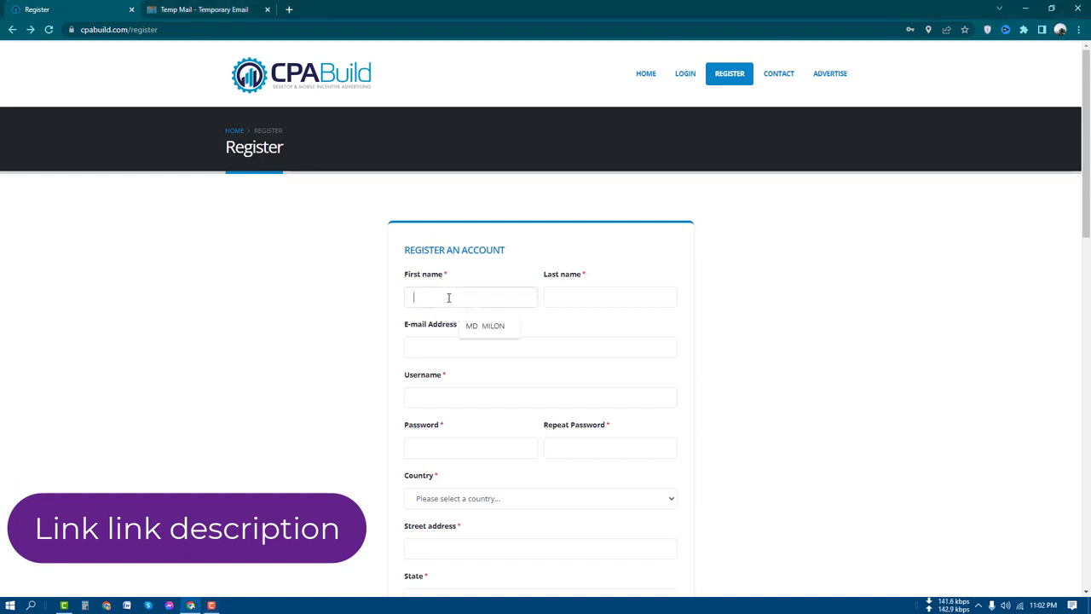
left_click(480, 331)
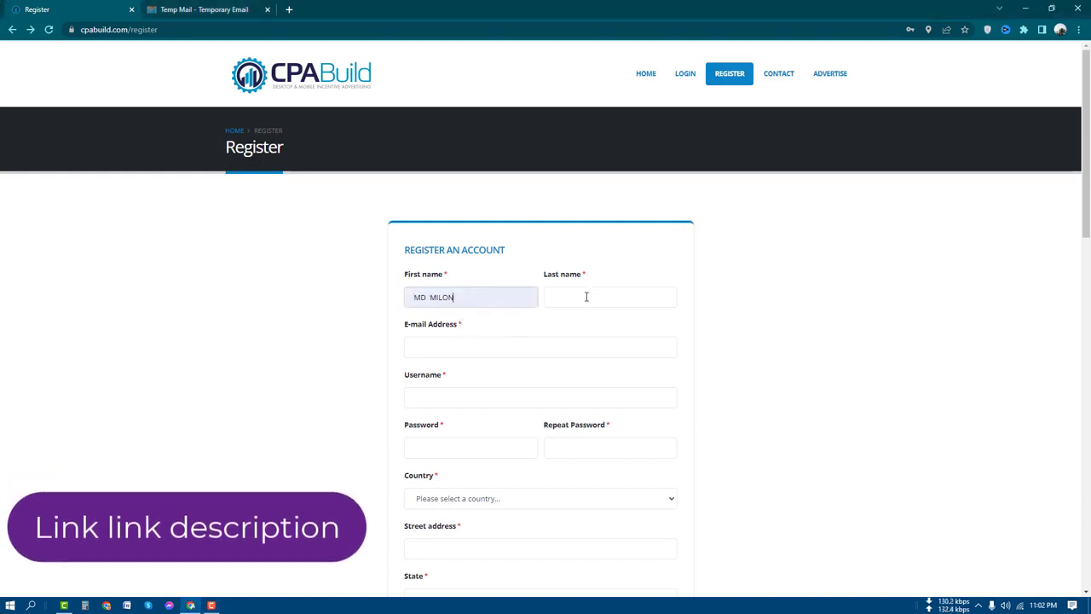
left_click(586, 296)
left_click(605, 327)
left_click(446, 346)
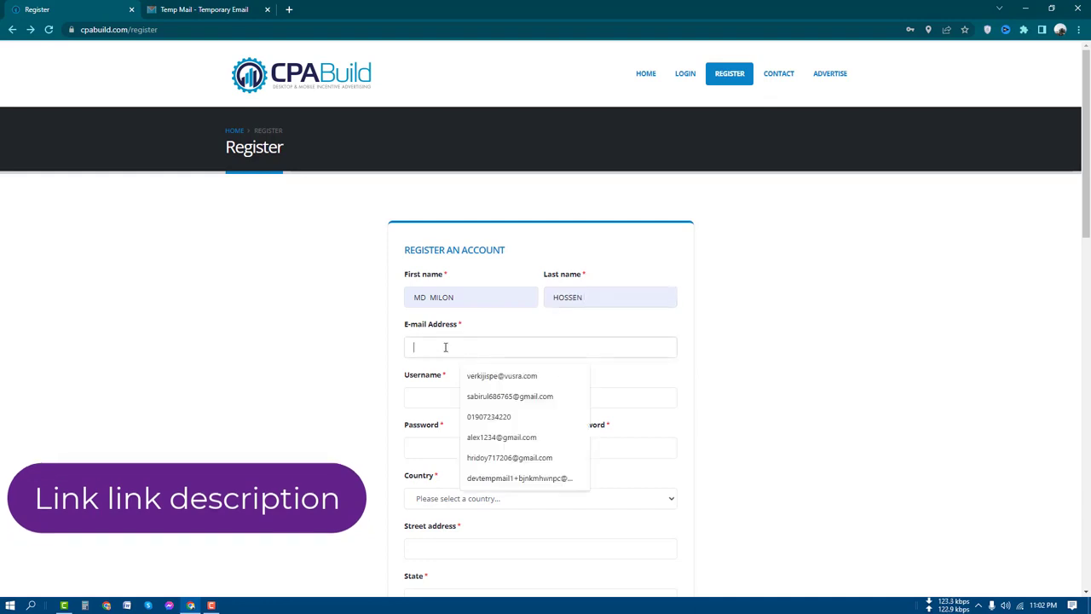
right_click(446, 346)
left_click(478, 426)
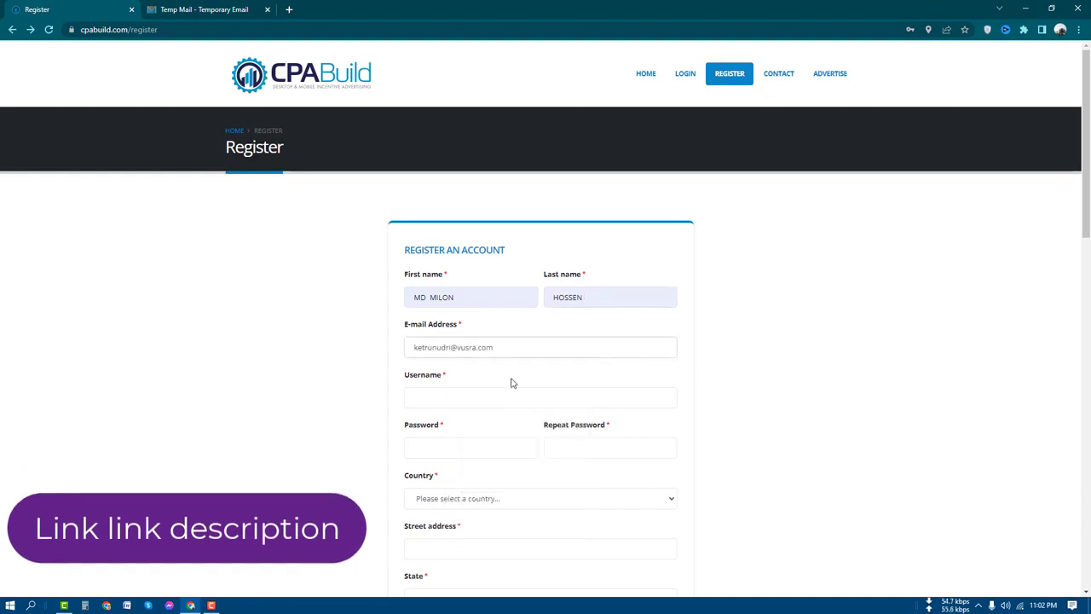
Enter a username and fill both password fields with Chrome's suggested strong password.
left_click(452, 397)
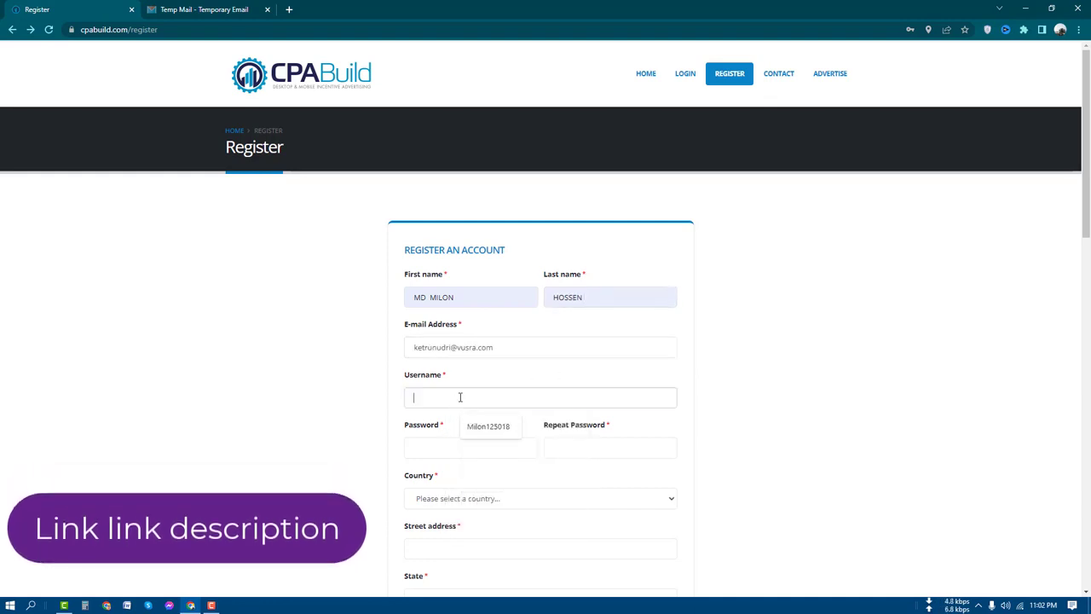
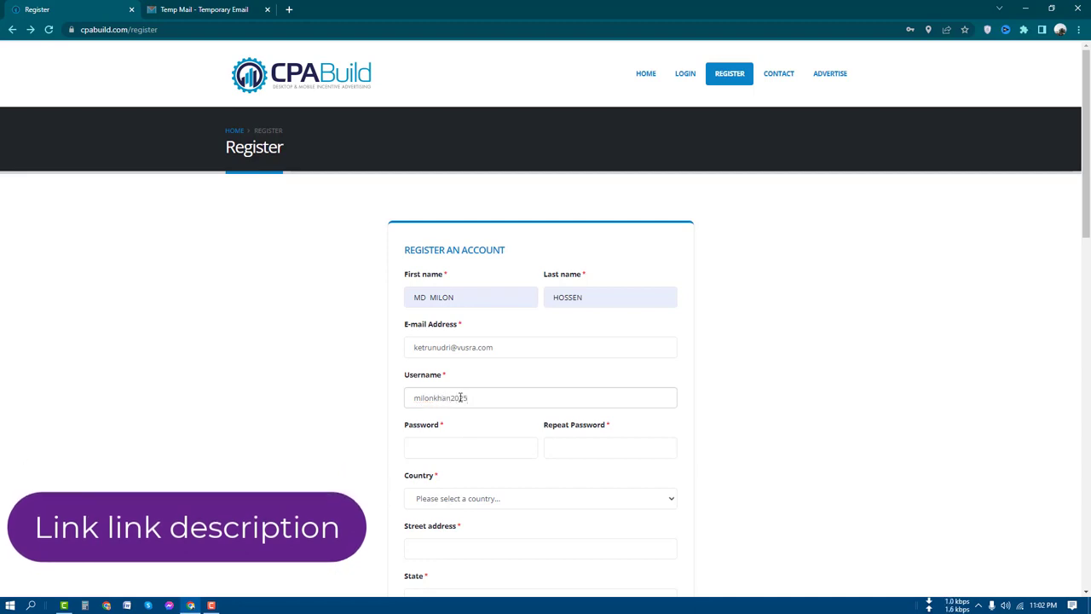
left_click(467, 457)
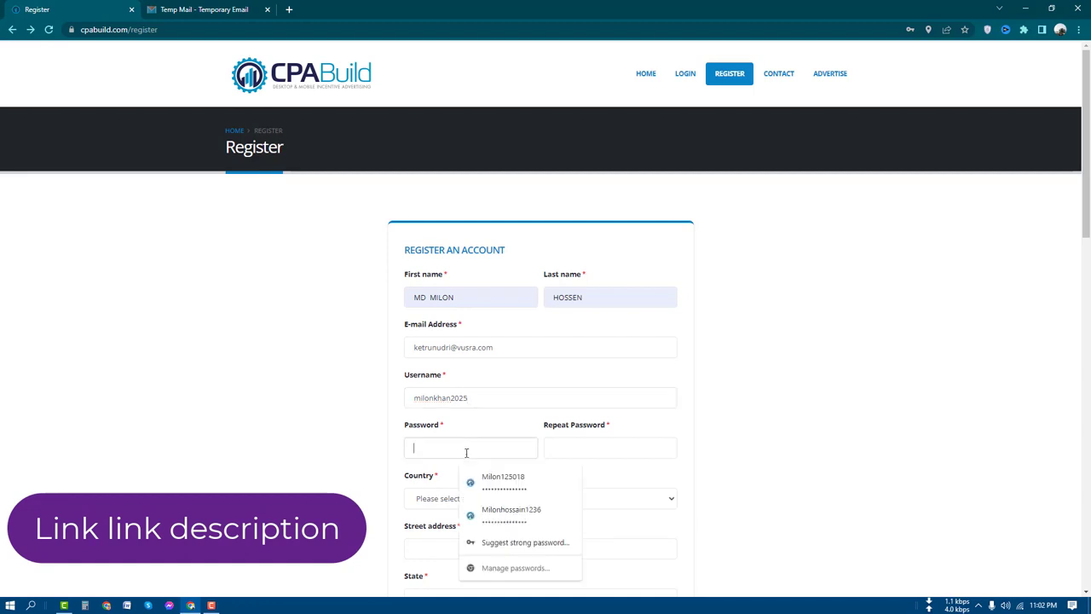
left_click(500, 542)
left_click(522, 479)
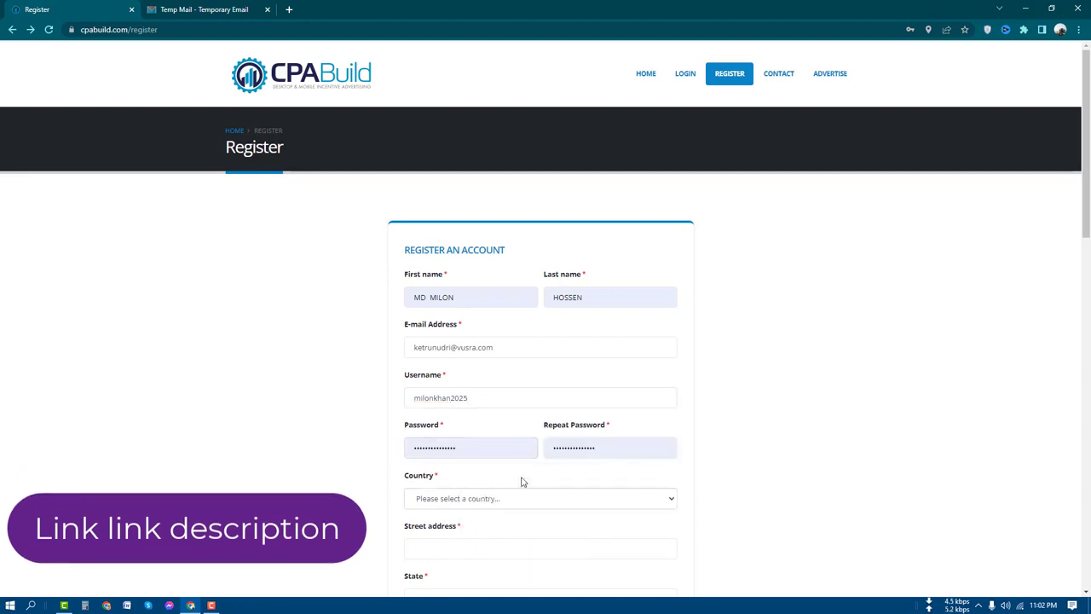
scroll(661, 438, "down", 2)
Select Bangladesh as the country.
left_click(484, 385)
scroll(478, 411, "down", 1)
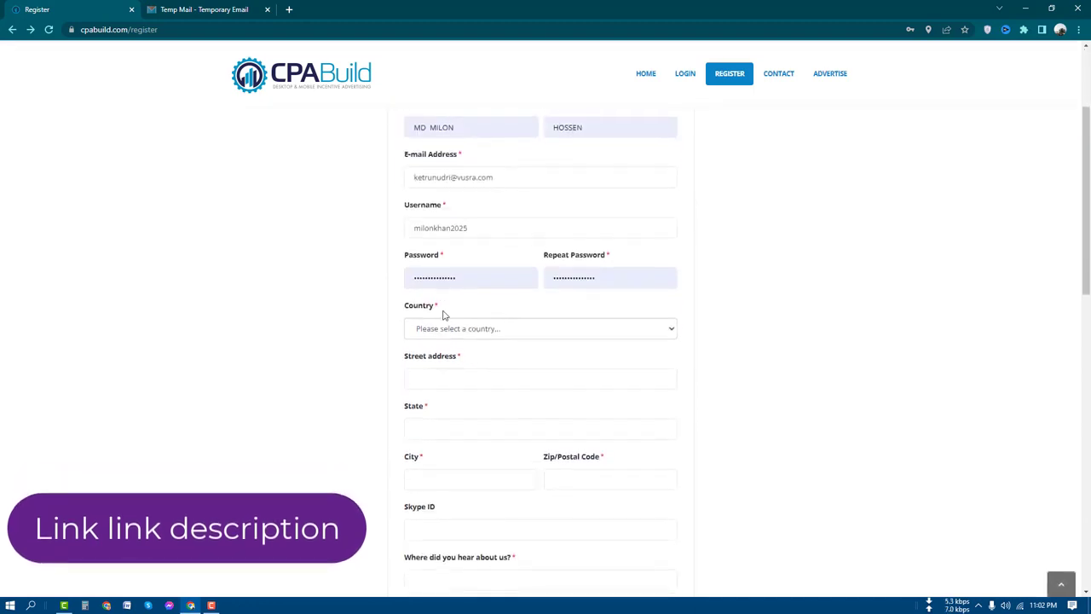
scroll(439, 287, "up", 1)
scroll(439, 288, "up", 2)
left_click(462, 499)
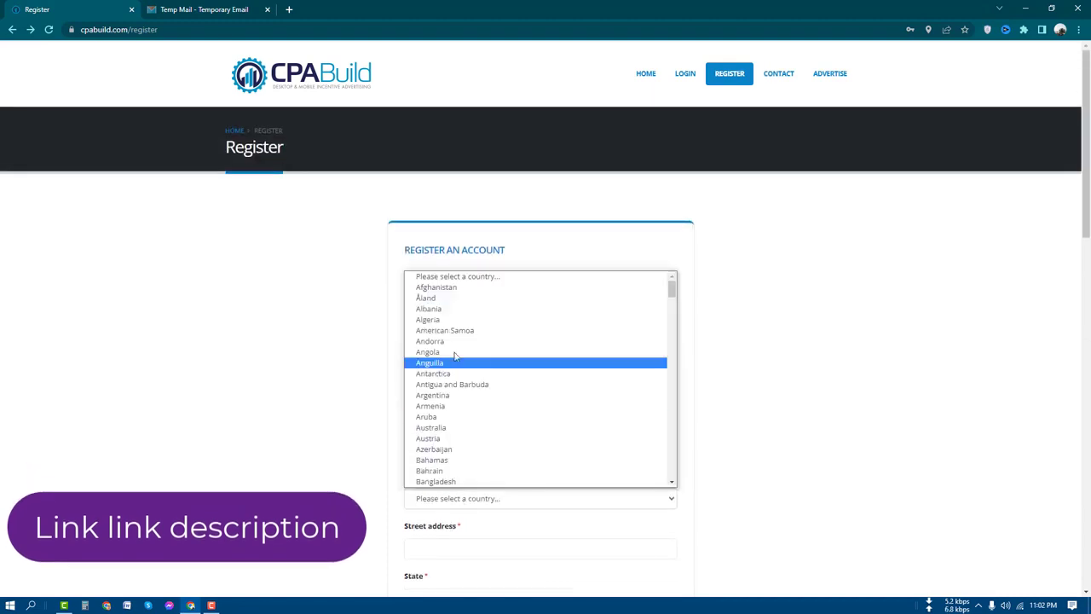
left_click(448, 481)
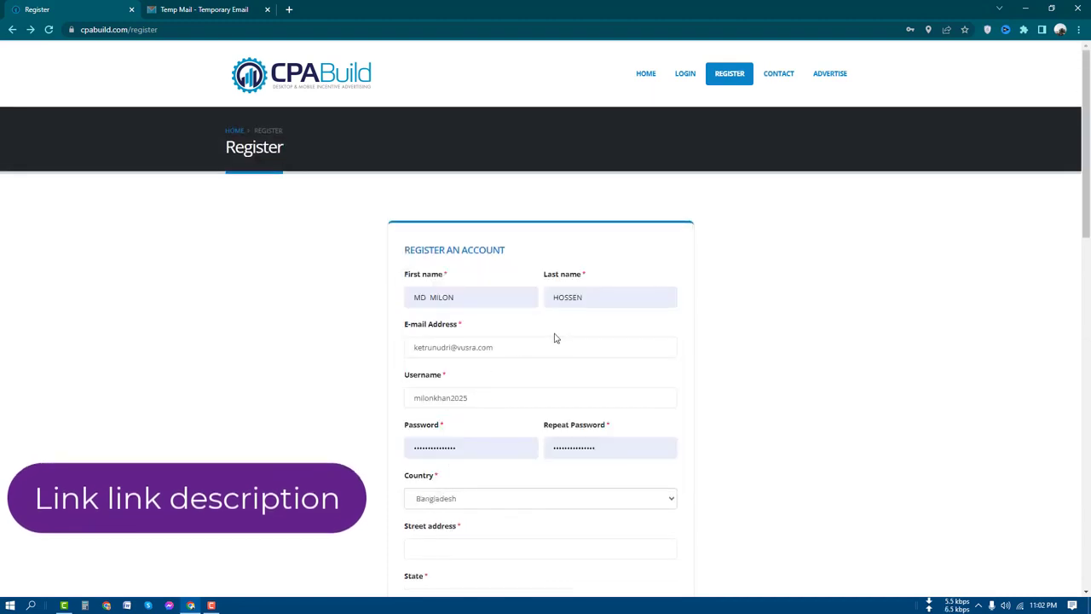
Fill in the street address and state from saved autofill suggestions.
scroll(503, 380, "down", 1)
left_click(434, 435)
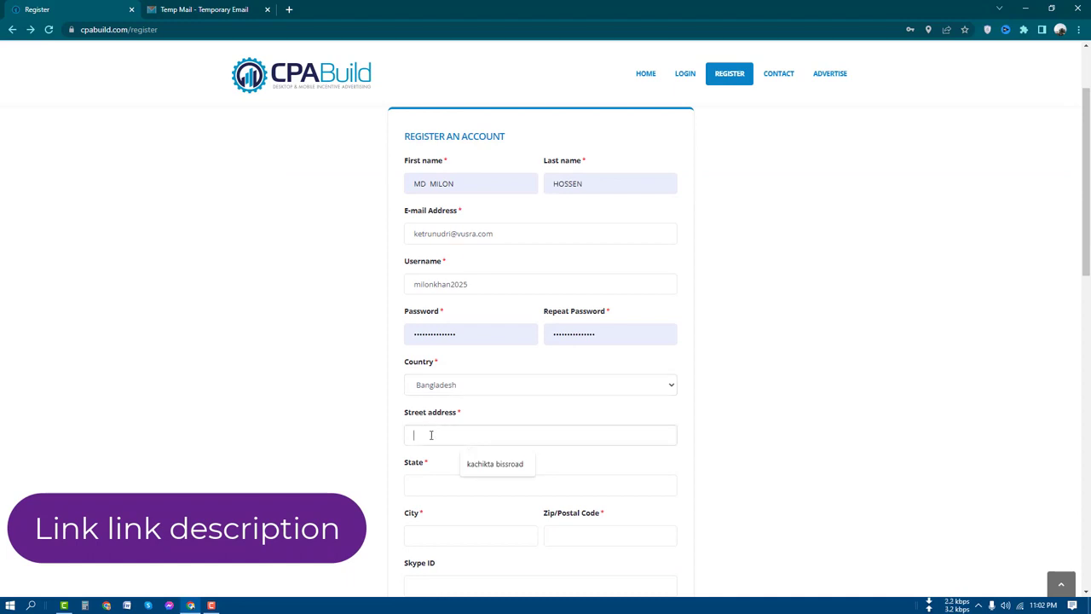
left_click(503, 468)
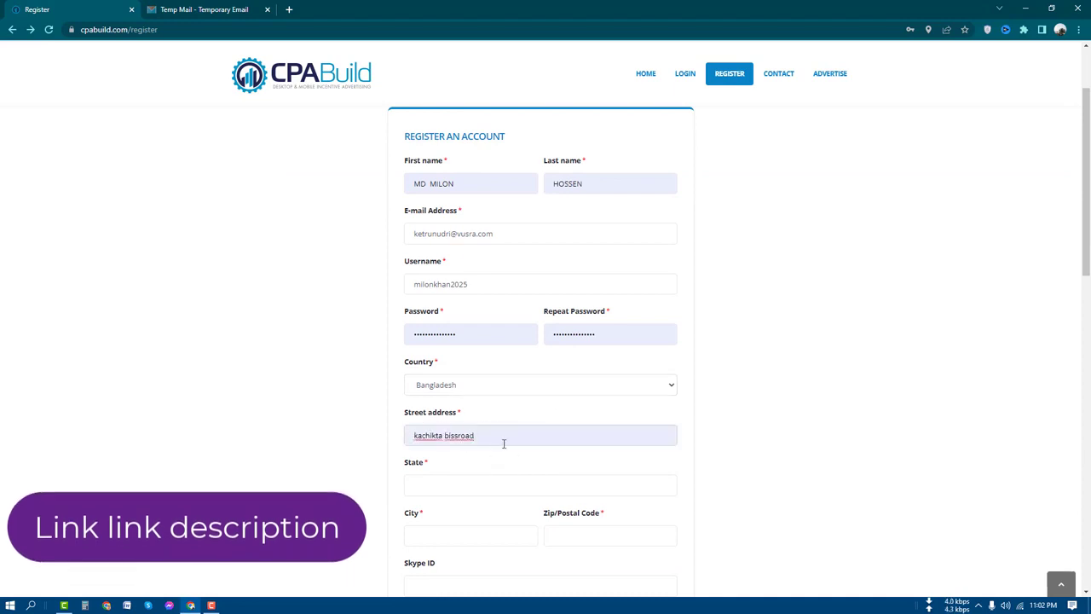
left_click(443, 490)
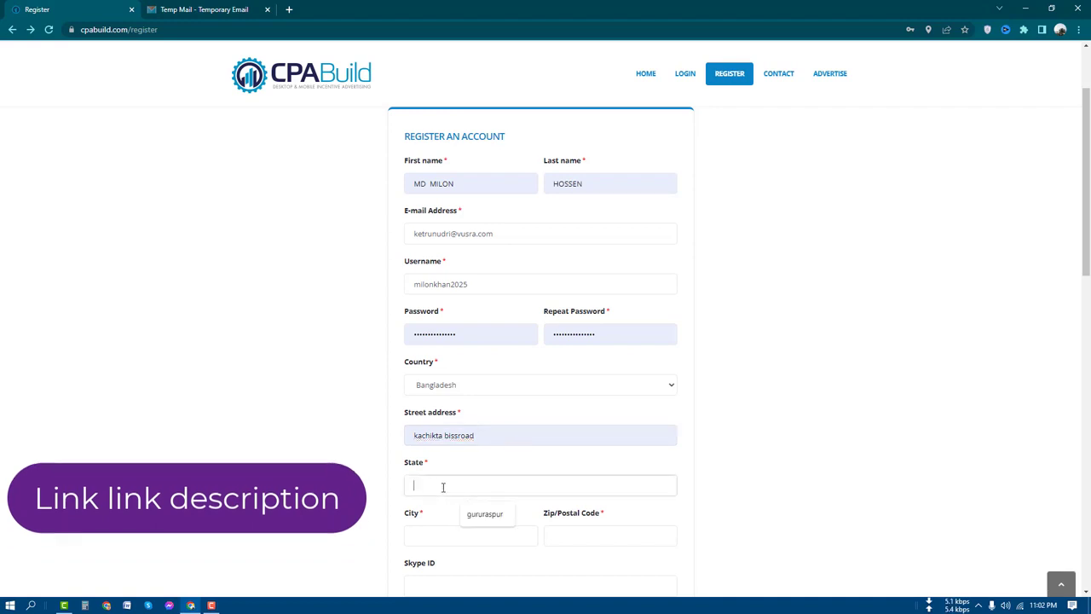
left_click(483, 516)
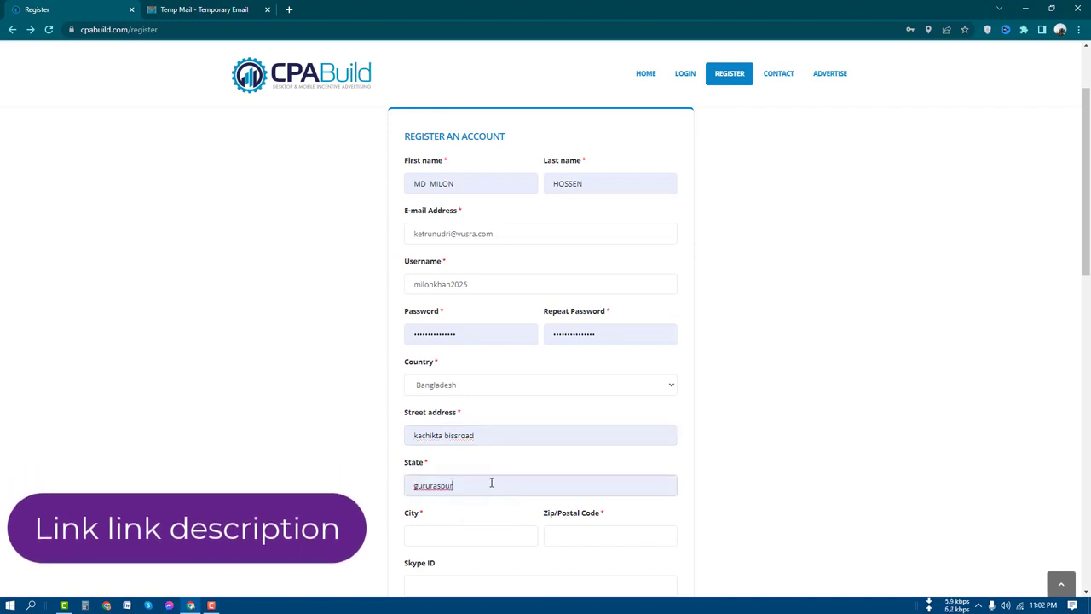
scroll(445, 391, "down", 1)
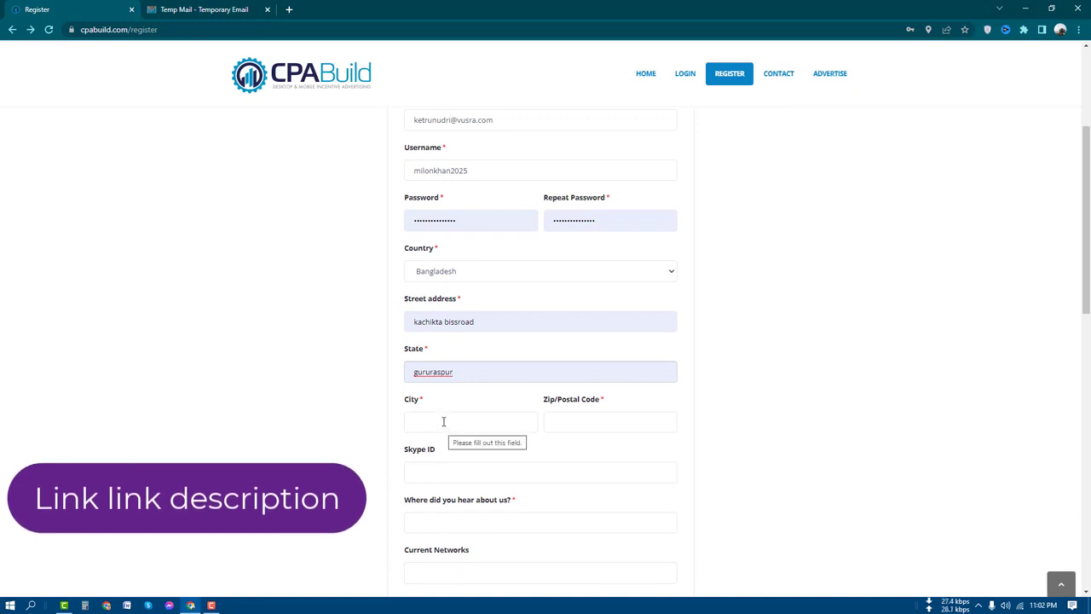
Fill in the city from autofill, then enter the postal code, correcting its last digit.
left_click(464, 417)
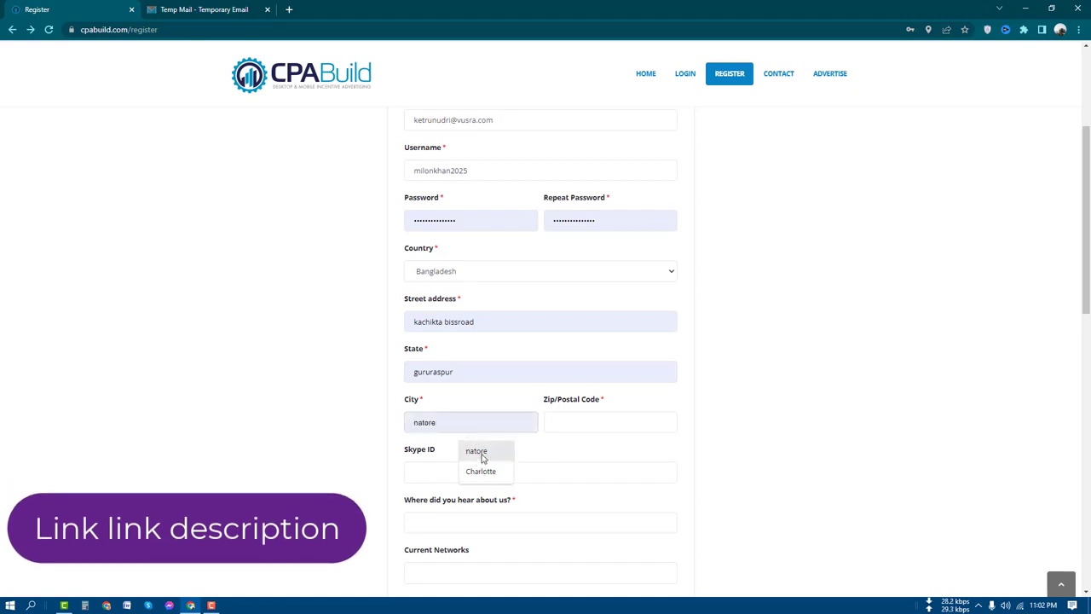
left_click(482, 458)
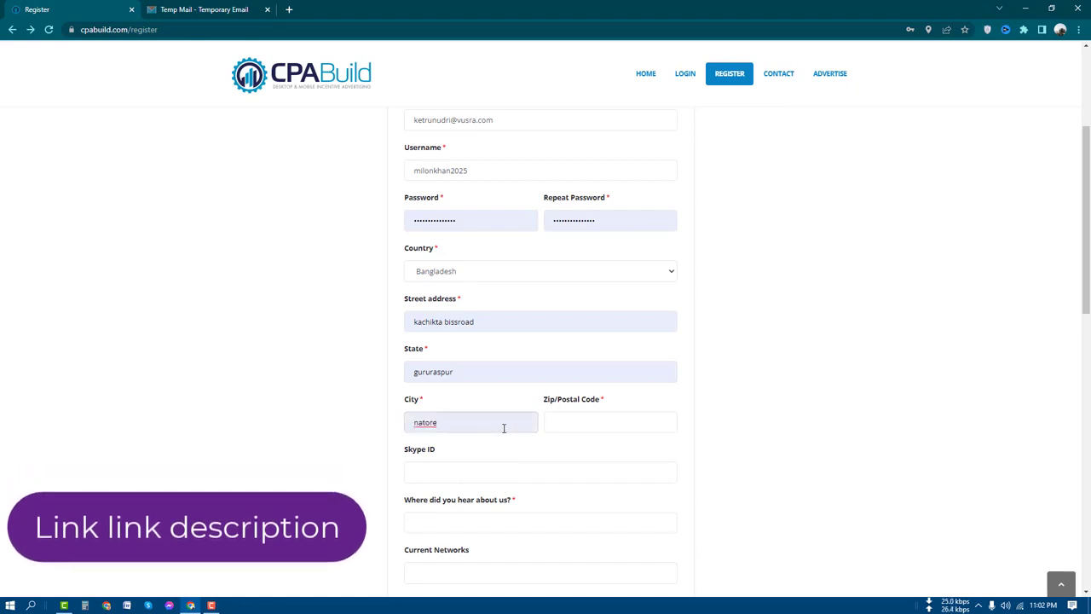
left_click(571, 426)
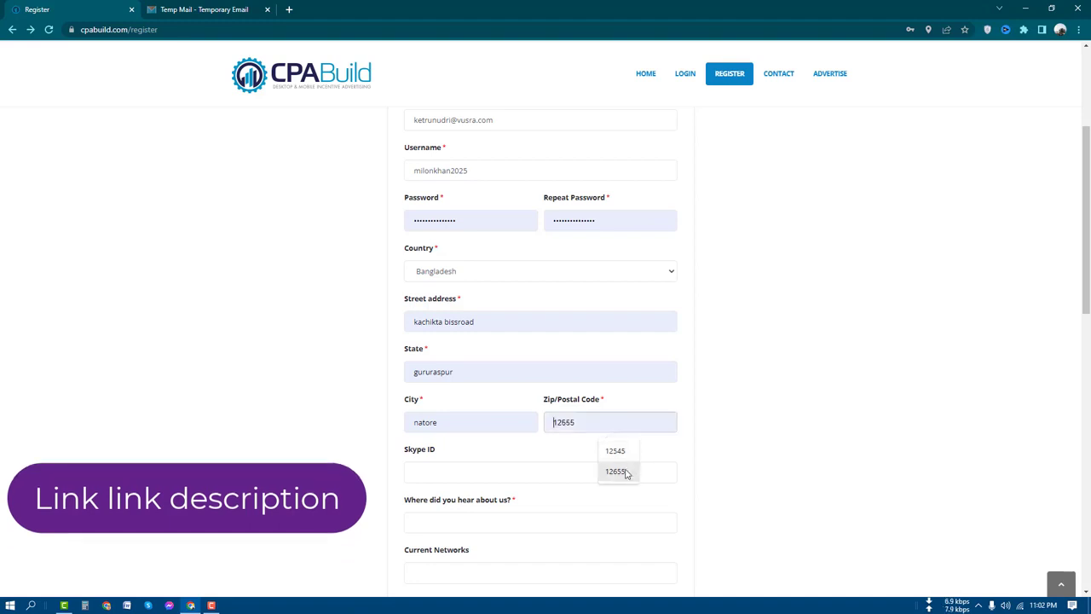
left_click(625, 472)
key("BackSpace")
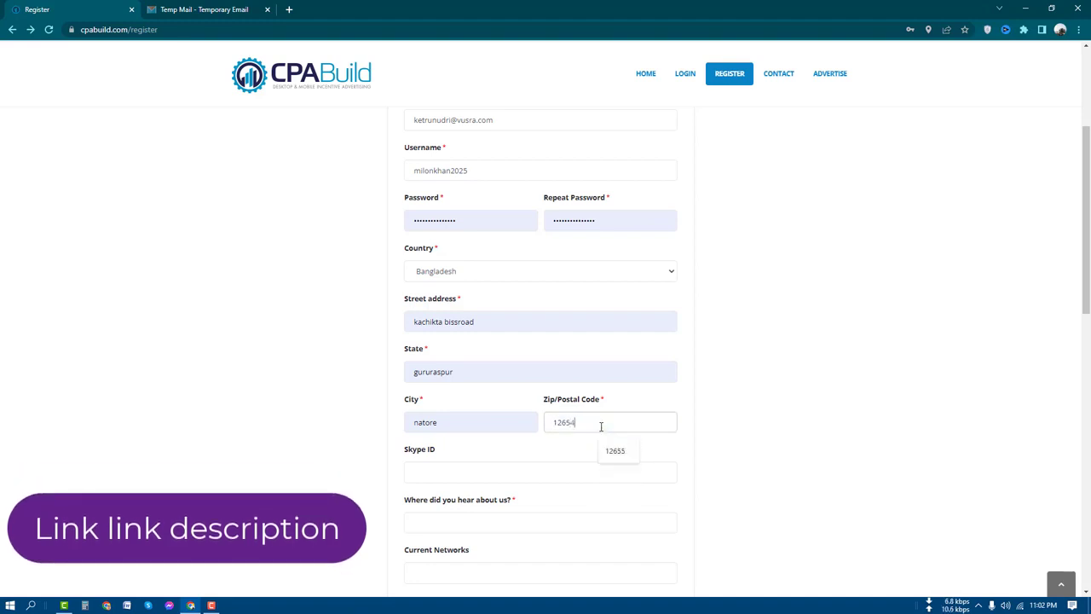
type("4")
scroll(468, 401, "down", 2)
Answer 'My friend' for how you heard about us and 'affmine' as the current network.
left_click(437, 408)
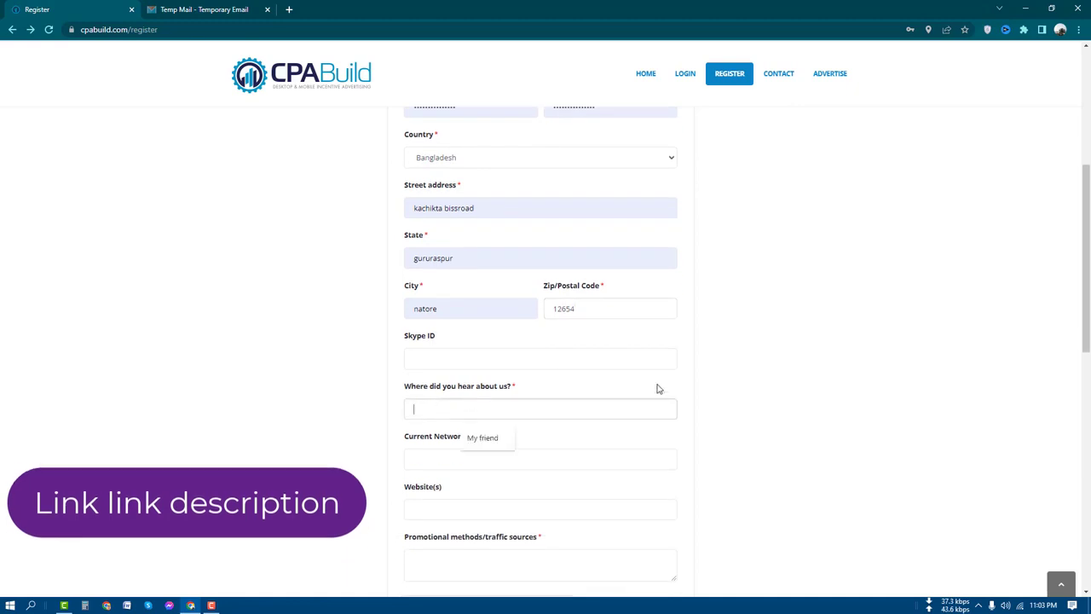
left_click(480, 442)
scroll(602, 384, "down", 1)
scroll(612, 397, "down", 1)
left_click(441, 348)
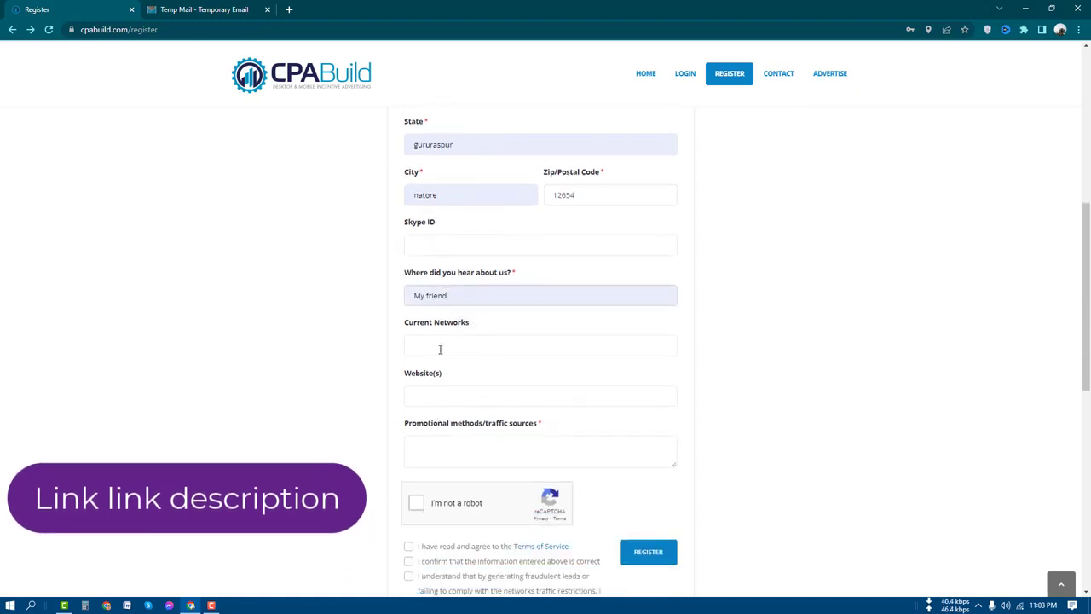
left_click(474, 373)
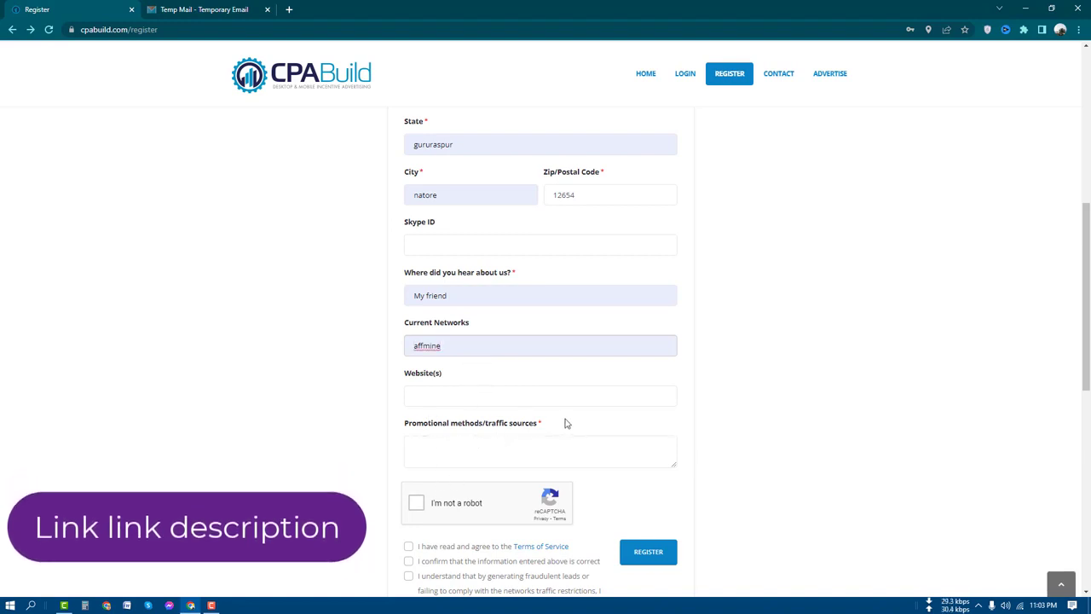
Enter 'YouTube Facebook' as the promotional methods, fixing spelling via suggestions.
left_click(442, 448)
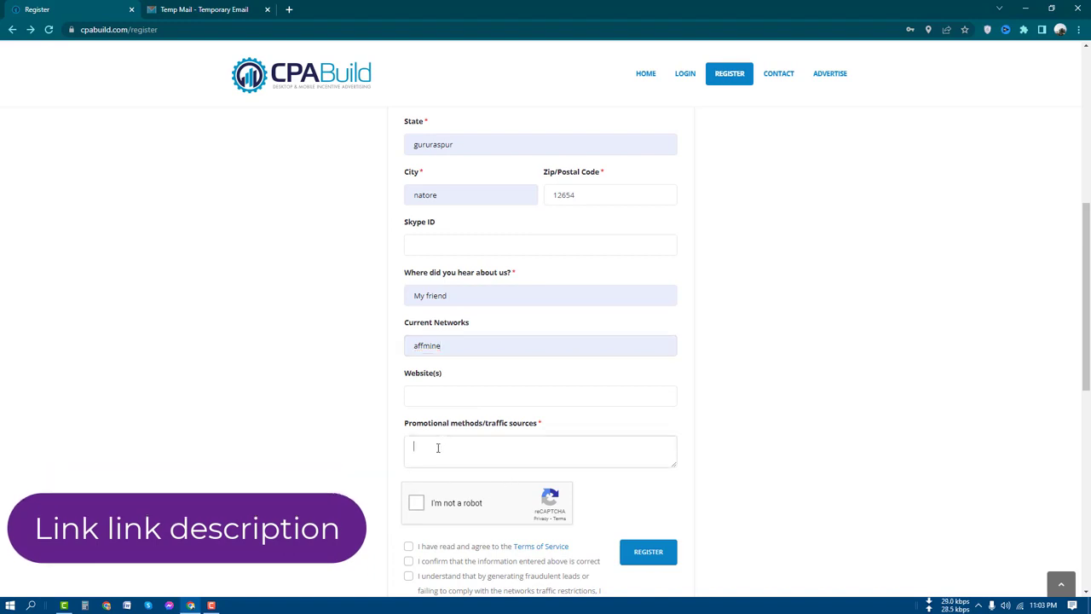
type("youtube ")
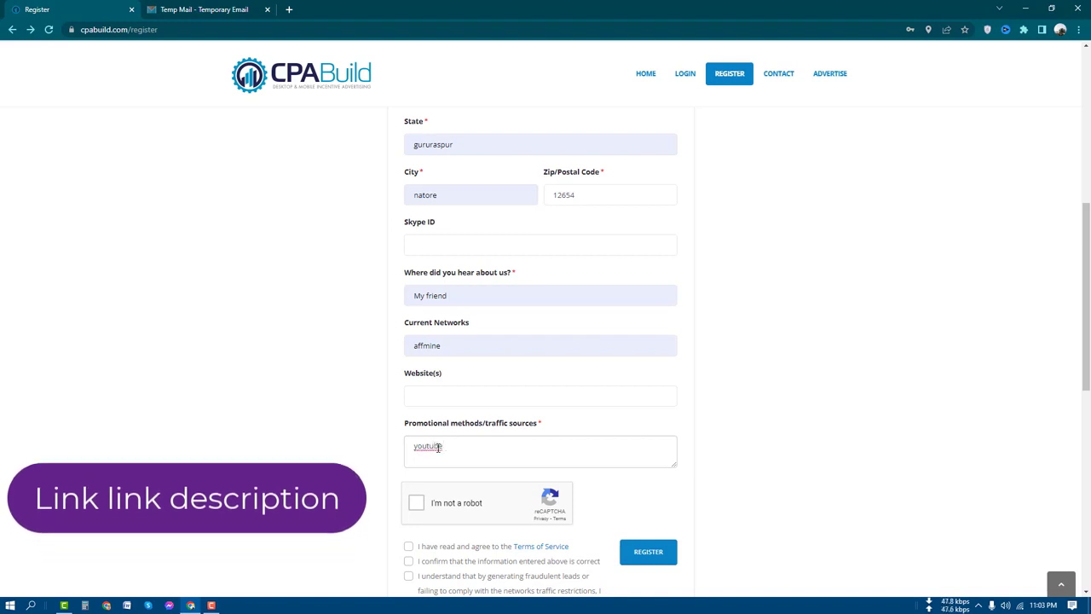
type("fa")
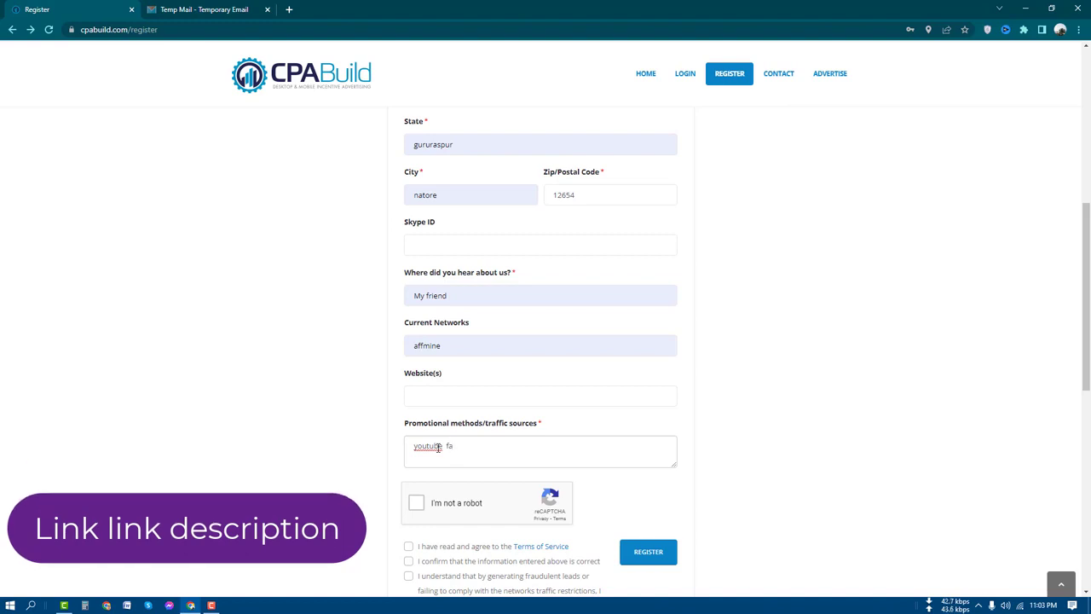
type("cebook")
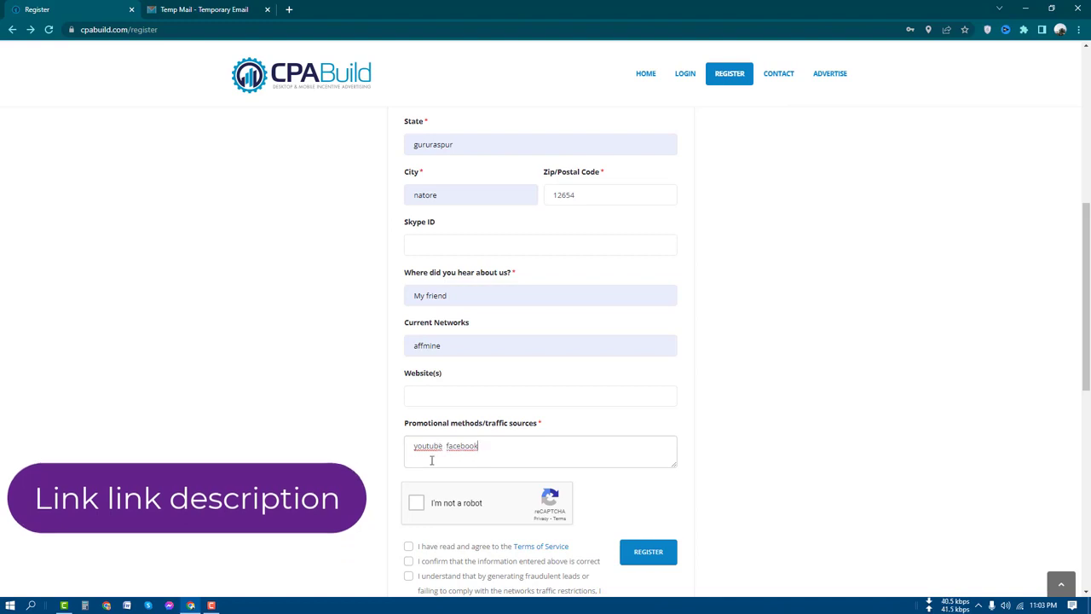
right_click(436, 447)
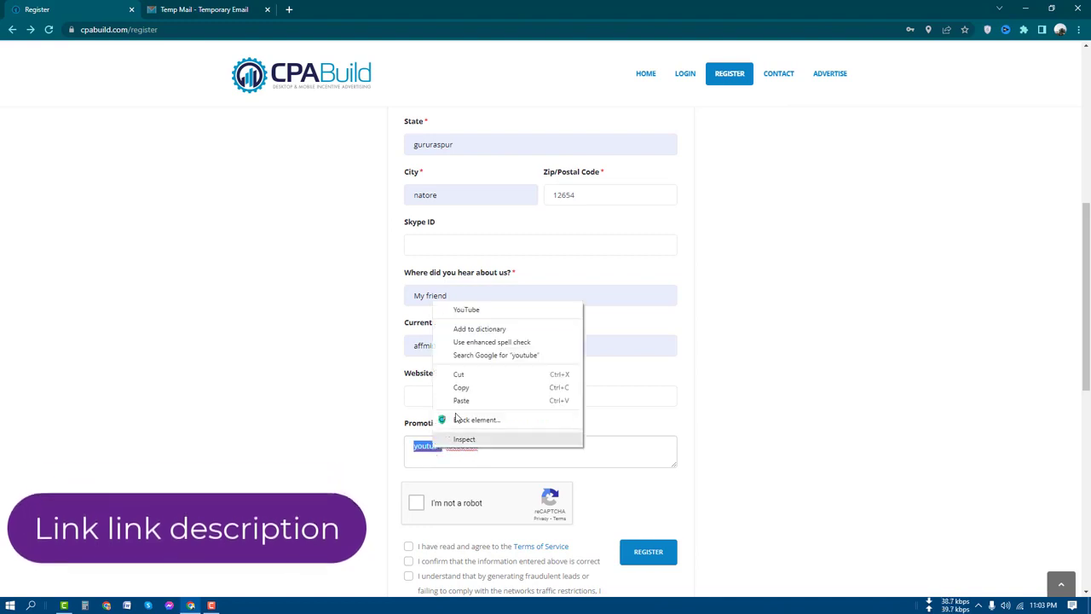
left_click(464, 312)
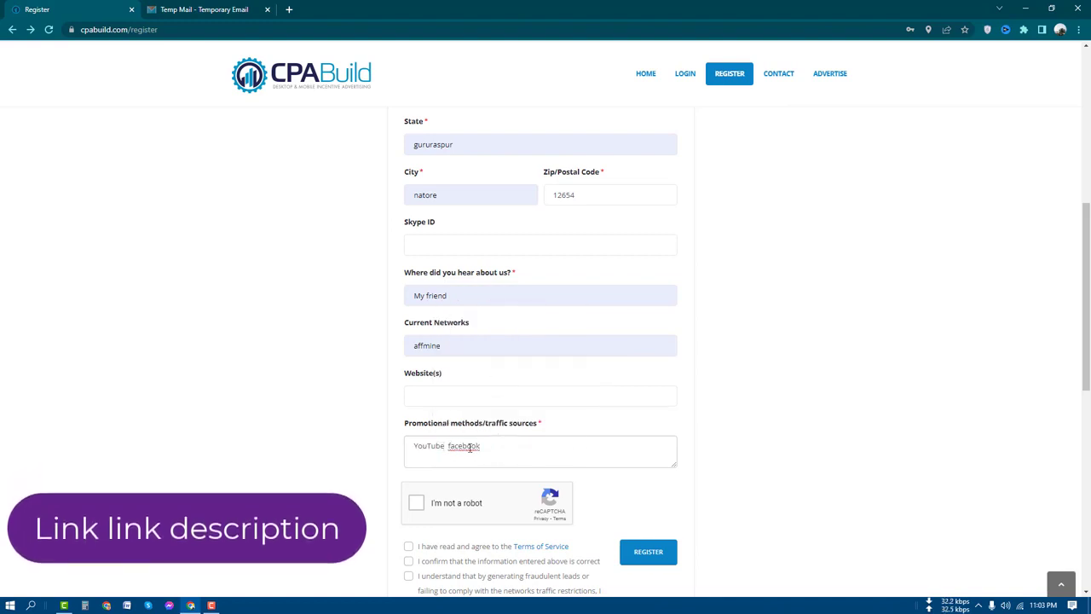
right_click(471, 447)
left_click(522, 285)
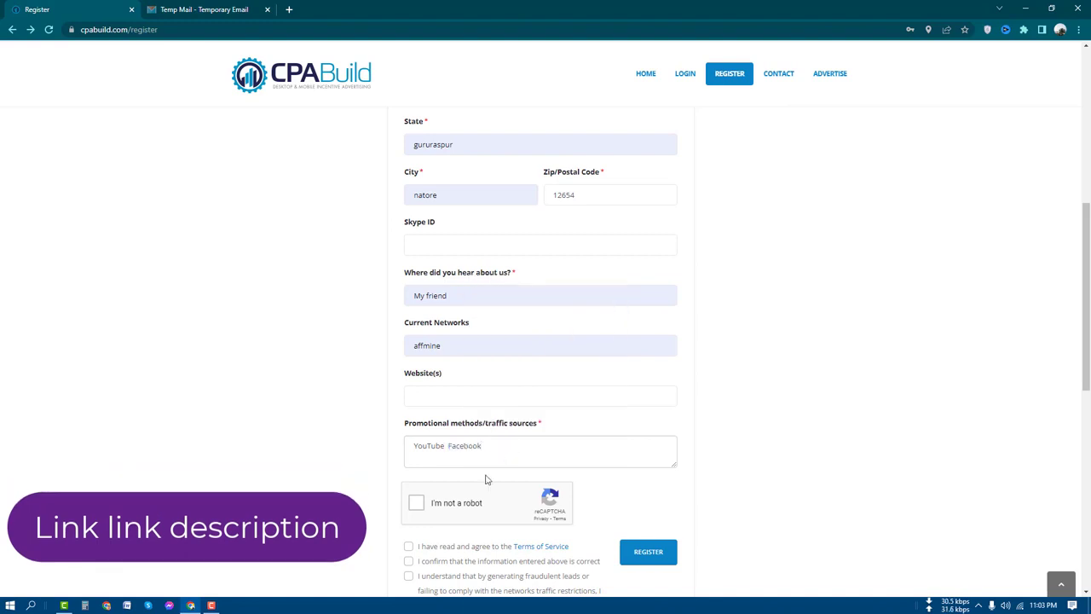
Tick the agreement checkboxes, including the fraudulent leads consent statement.
scroll(490, 427, "up", 5)
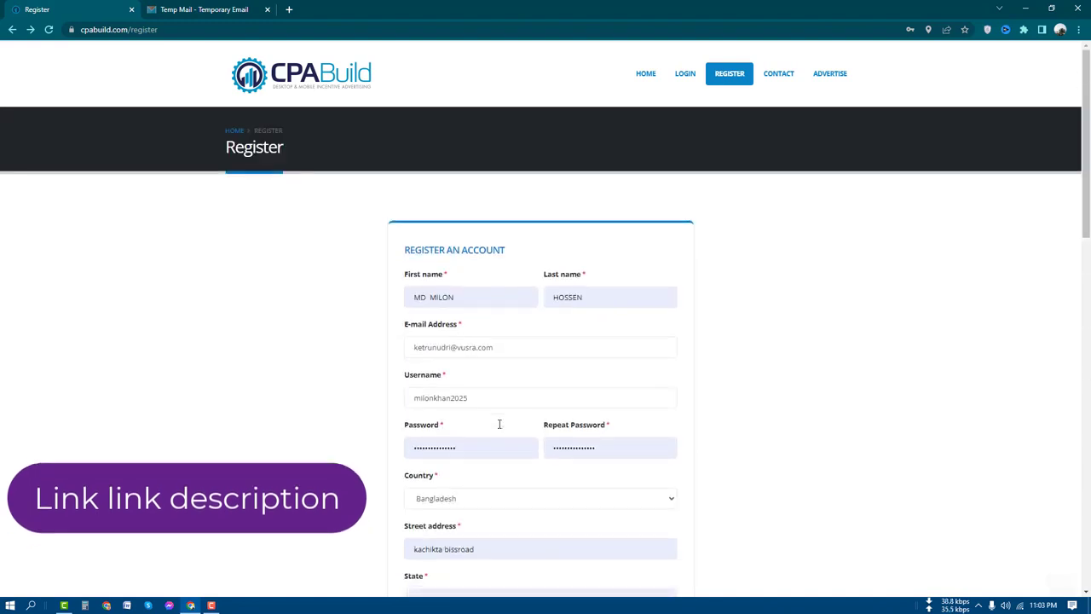
scroll(597, 346, "down", 2)
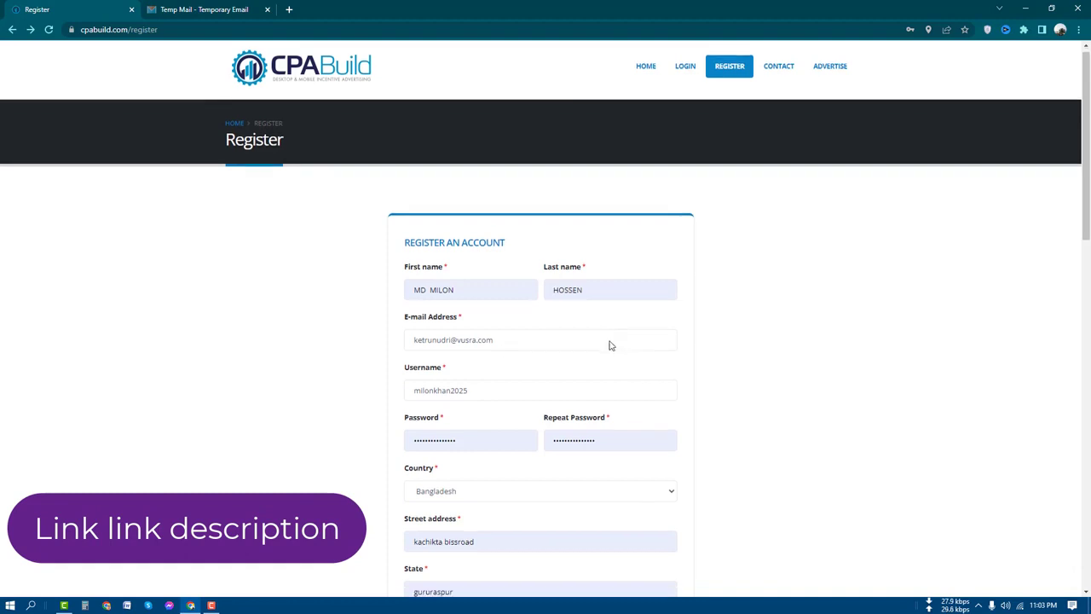
scroll(529, 414, "down", 3)
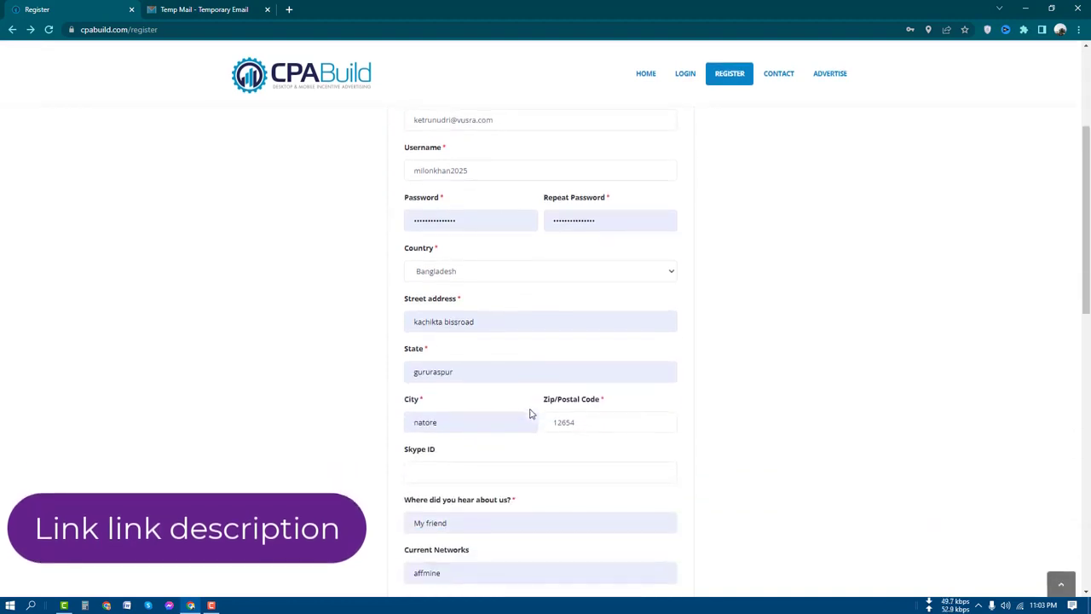
scroll(524, 428, "down", 1)
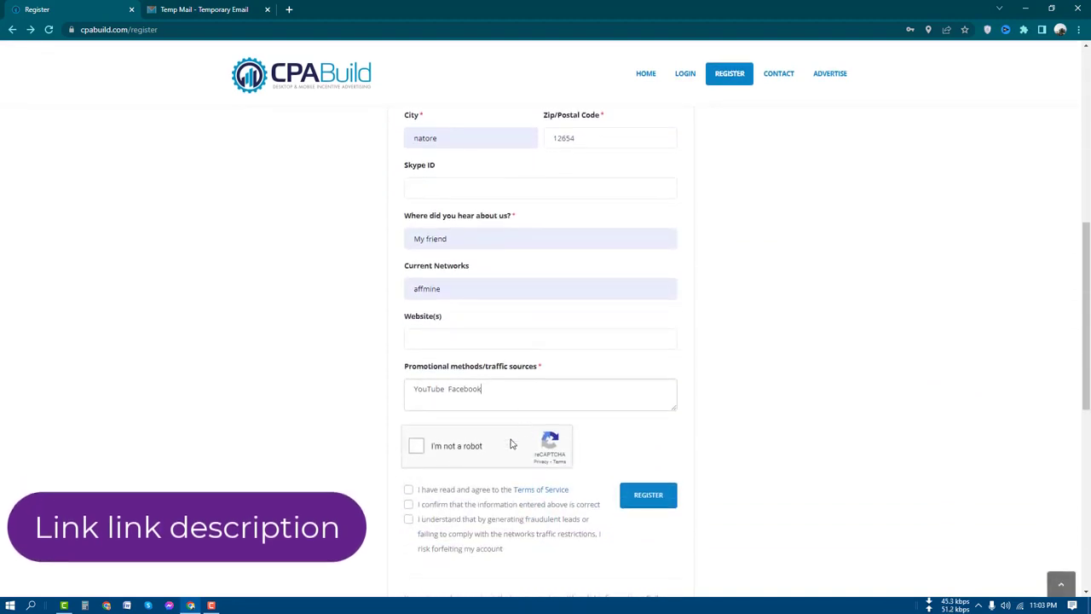
scroll(437, 459, "down", 2)
left_click(408, 405)
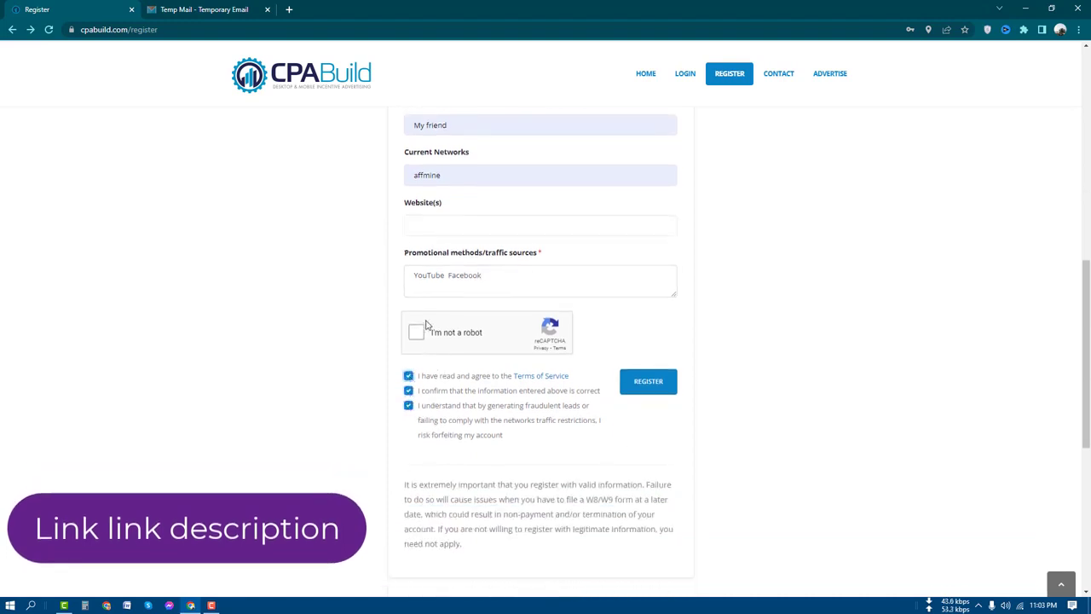
Submit the registration form and dismiss the Success message.
scroll(643, 417, "up", 5)
scroll(598, 310, "down", 5)
left_click(639, 382)
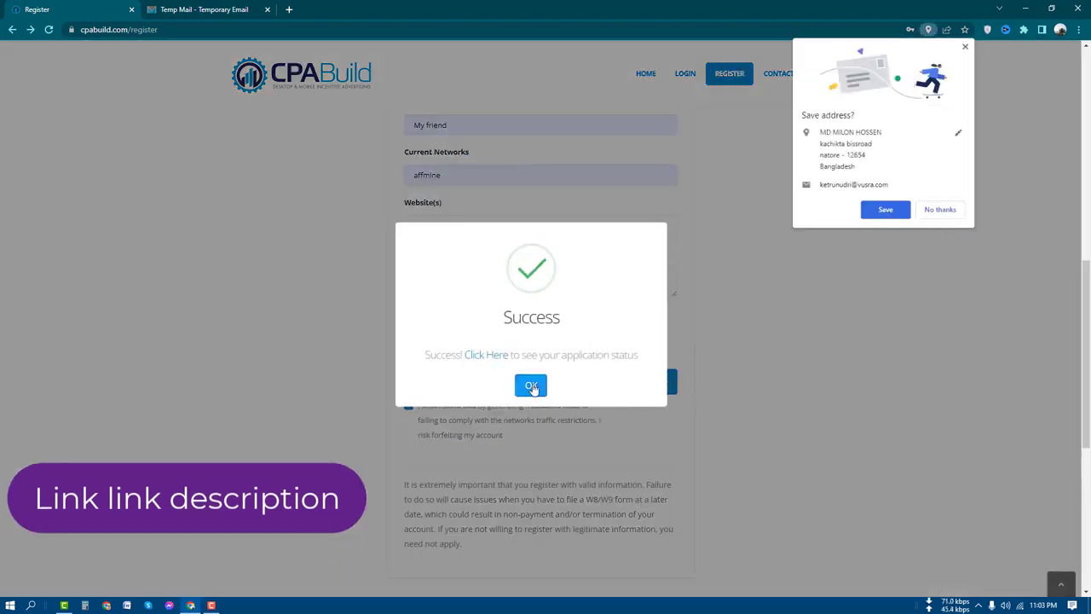
left_click(531, 385)
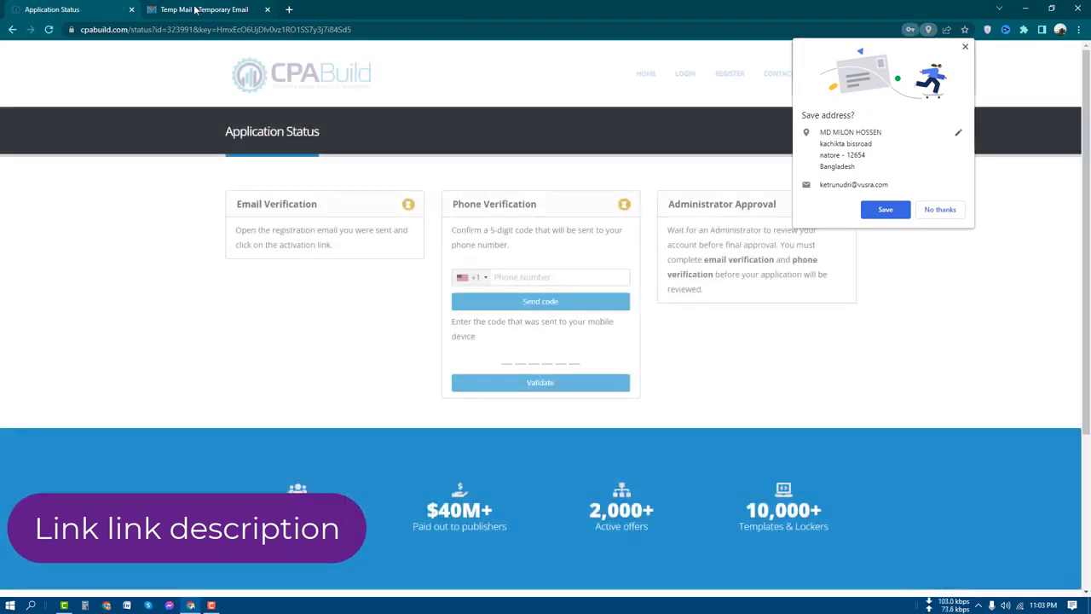
Reload the Tempail inbox, open CPABuild's Verify Email message and follow its verification link.
left_click(209, 9)
scroll(617, 327, "down", 3)
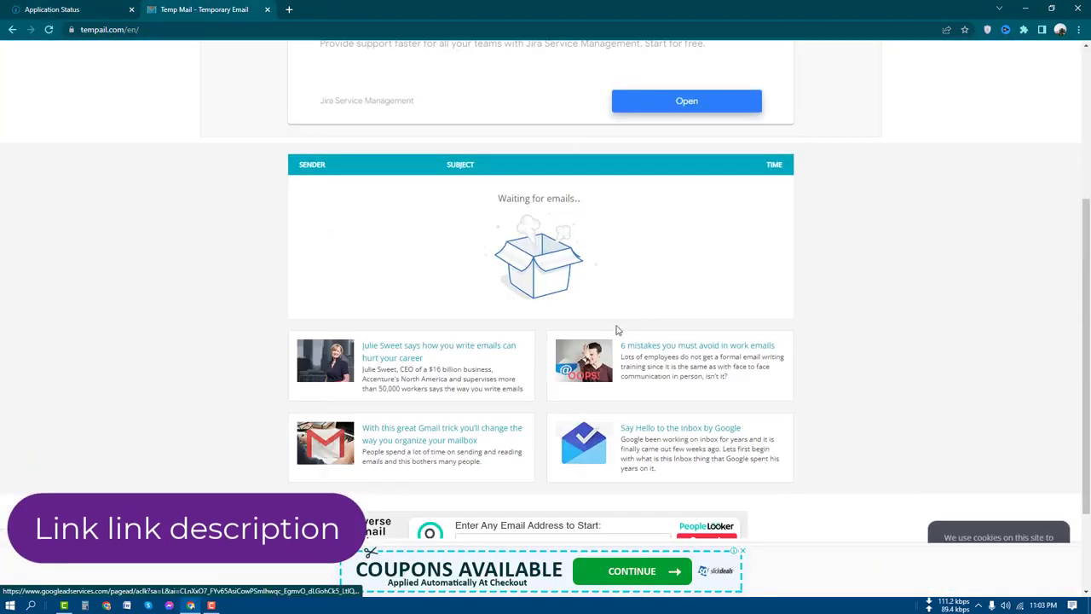
scroll(578, 432, "up", 3)
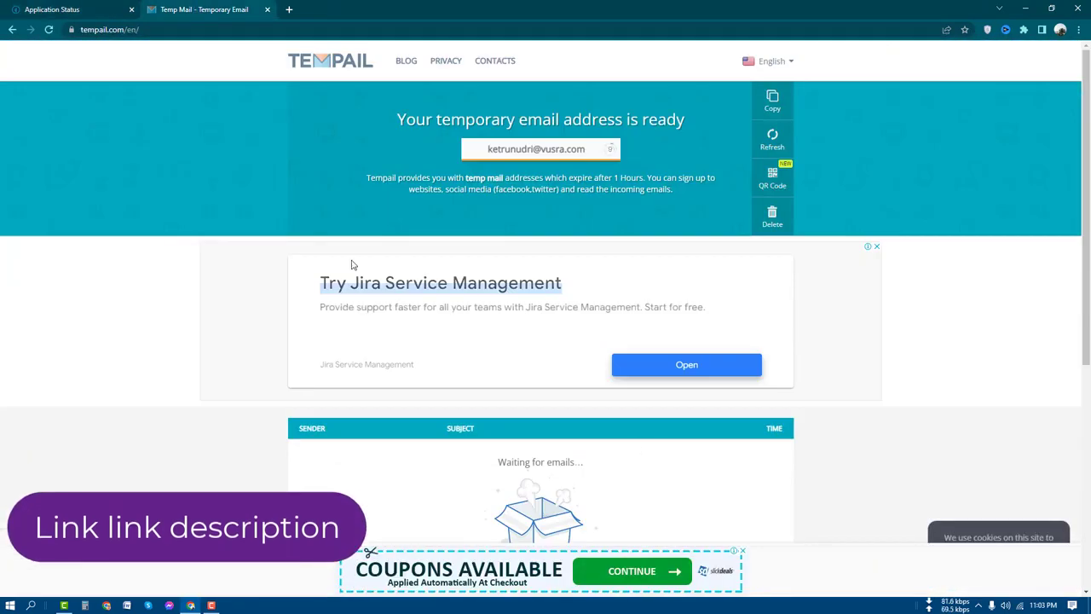
left_click(49, 30)
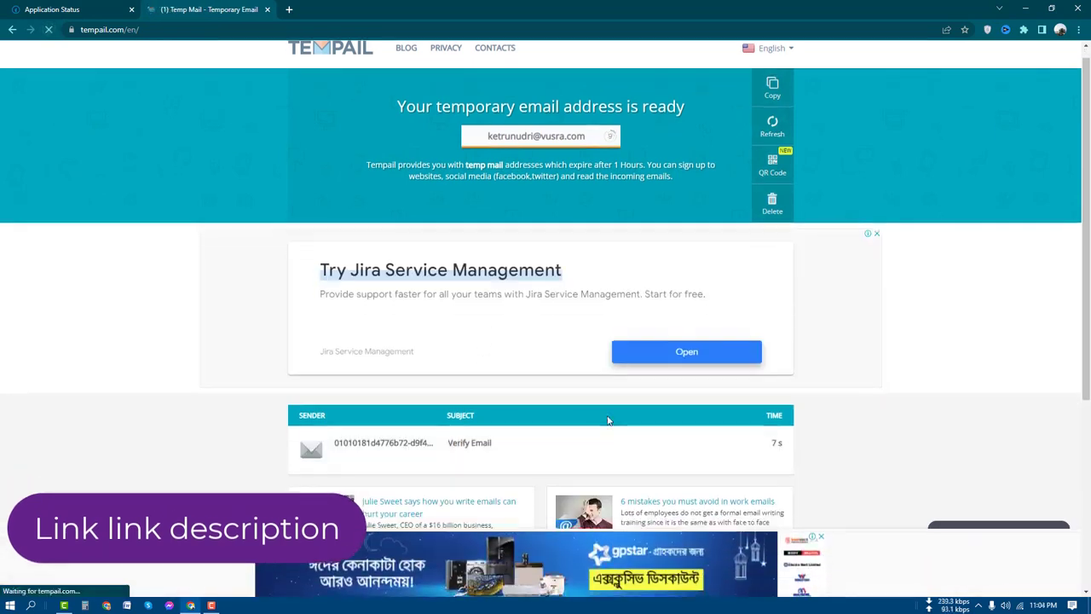
scroll(528, 418, "down", 1)
left_click(417, 412)
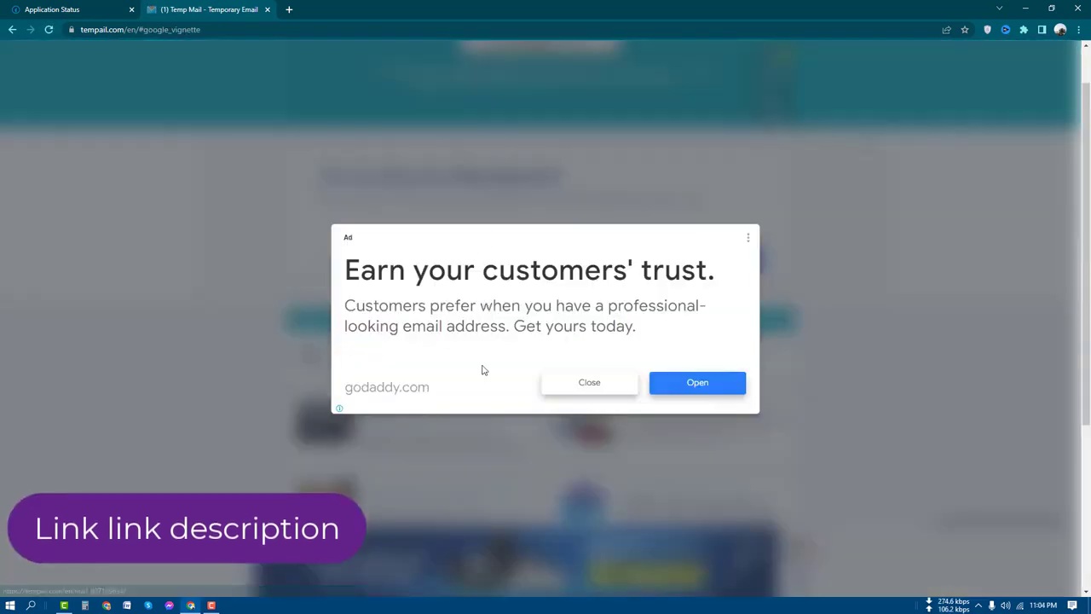
left_click(590, 385)
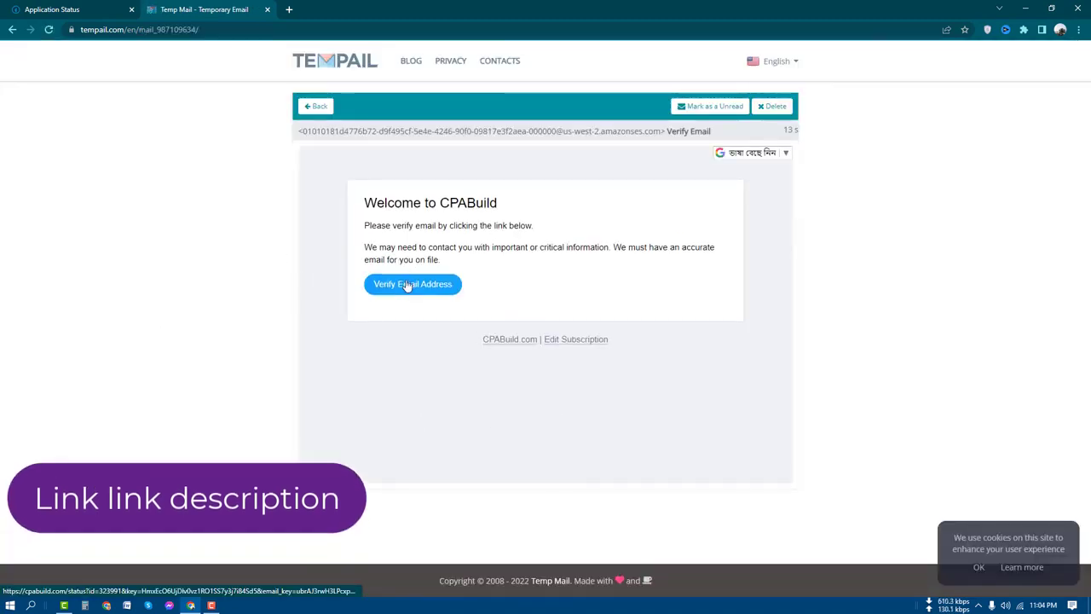
left_click(406, 285)
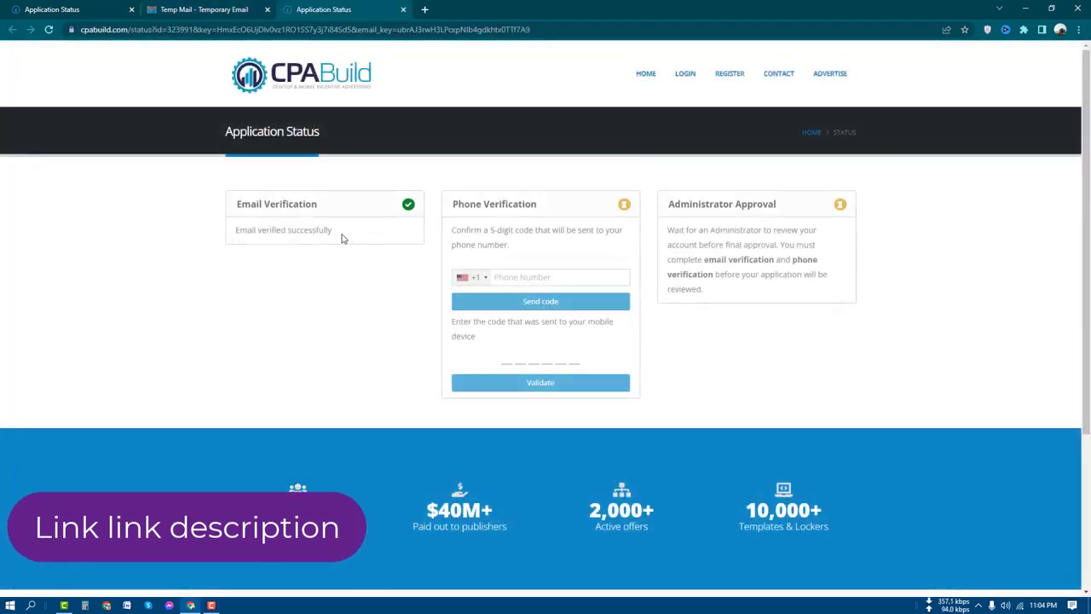
Choose Bangladesh's +880 dialling code from the phone number flag dropdown.
left_click_drag(343, 236, 227, 237)
left_click(378, 238)
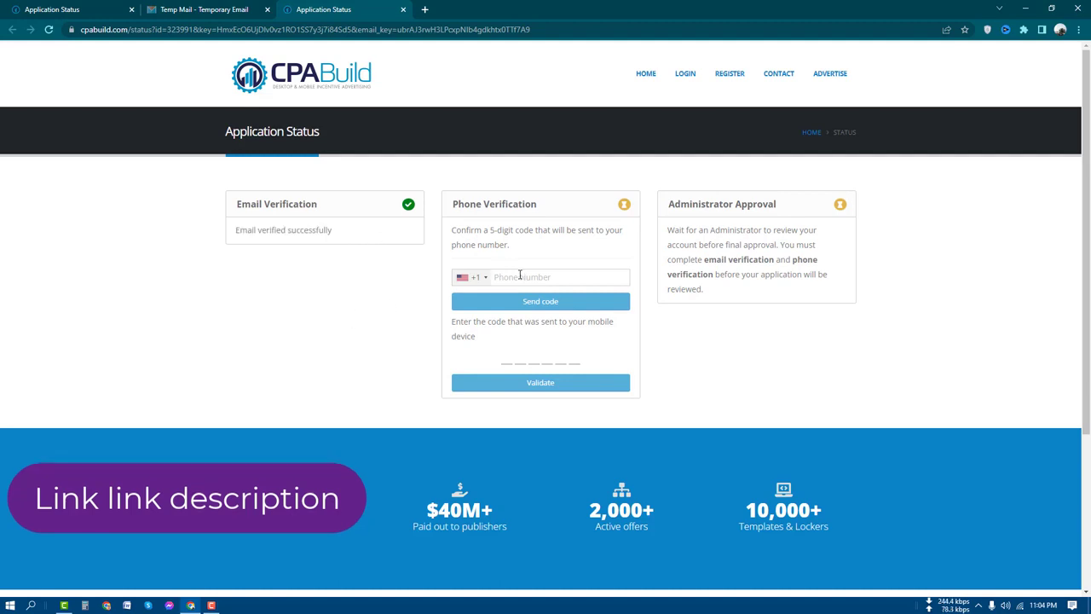
left_click(483, 279)
scroll(496, 337, "down", 8)
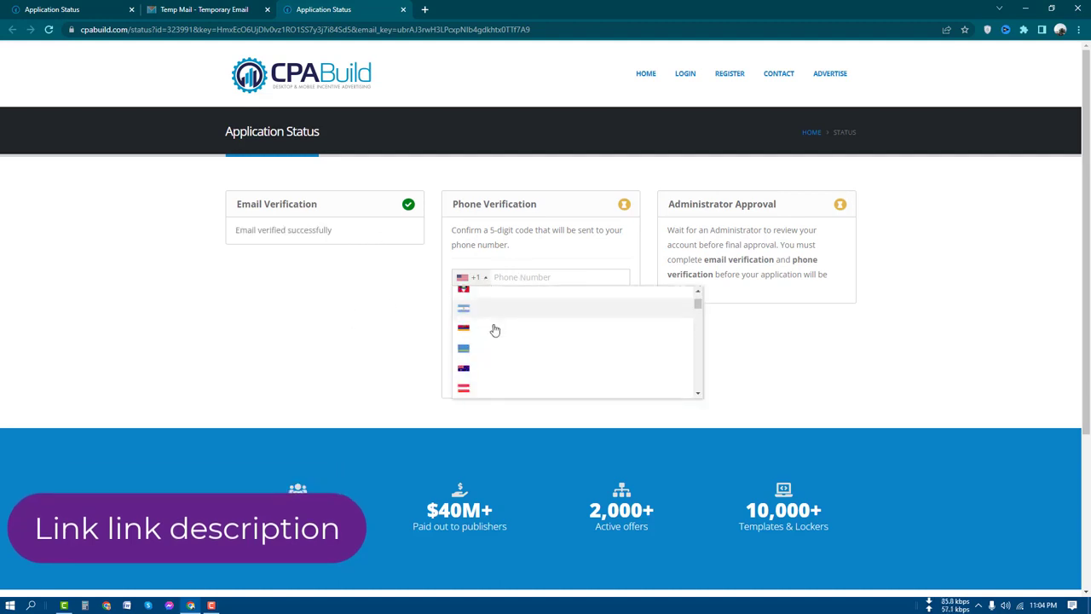
scroll(502, 367, "down", 4)
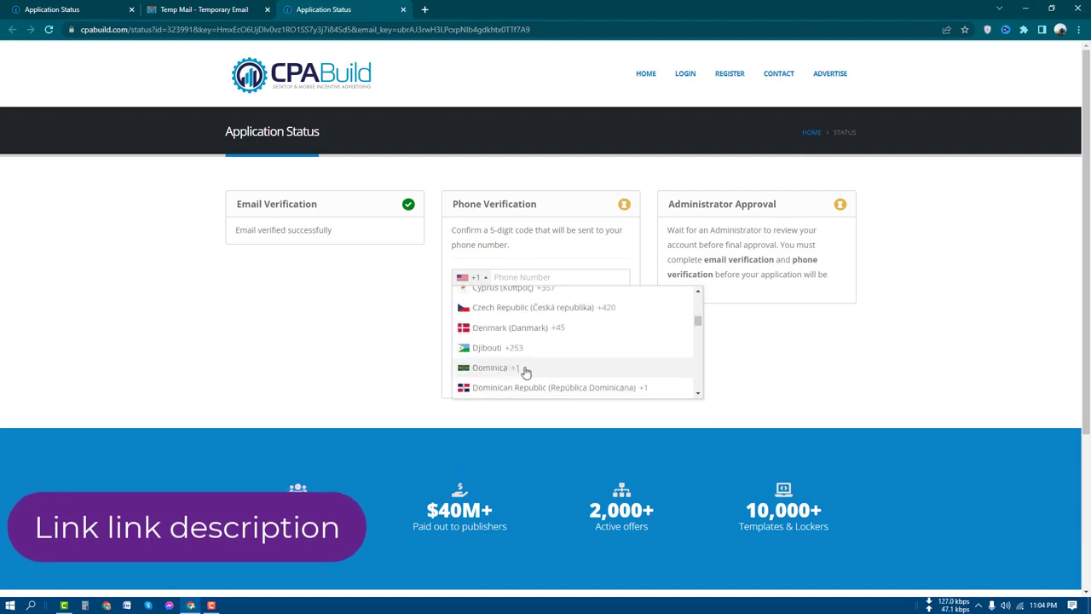
scroll(511, 371, "down", 4)
scroll(526, 373, "up", 15)
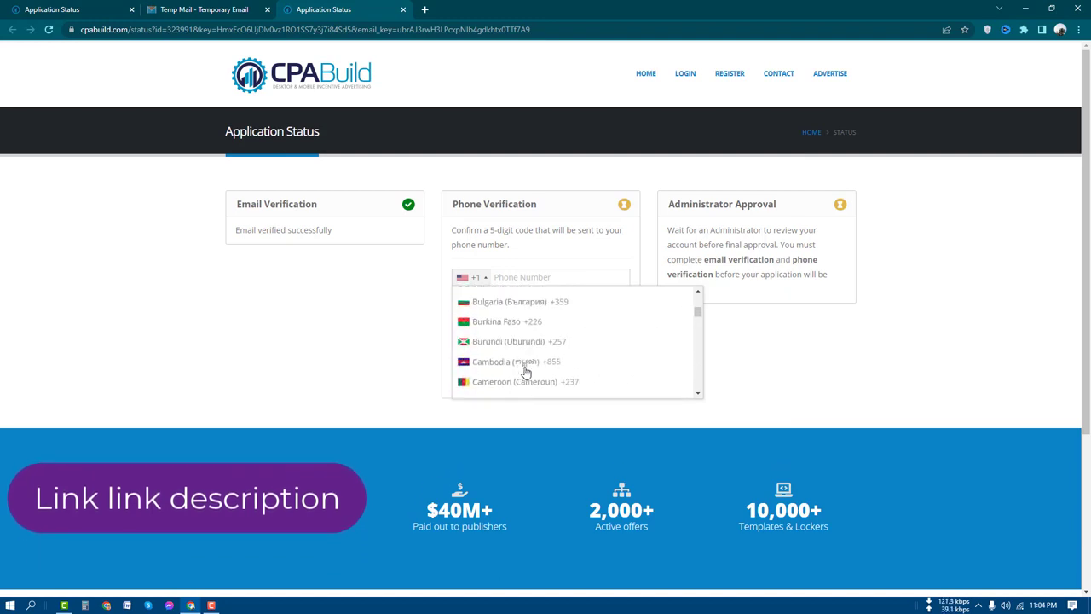
scroll(550, 345, "down", 5)
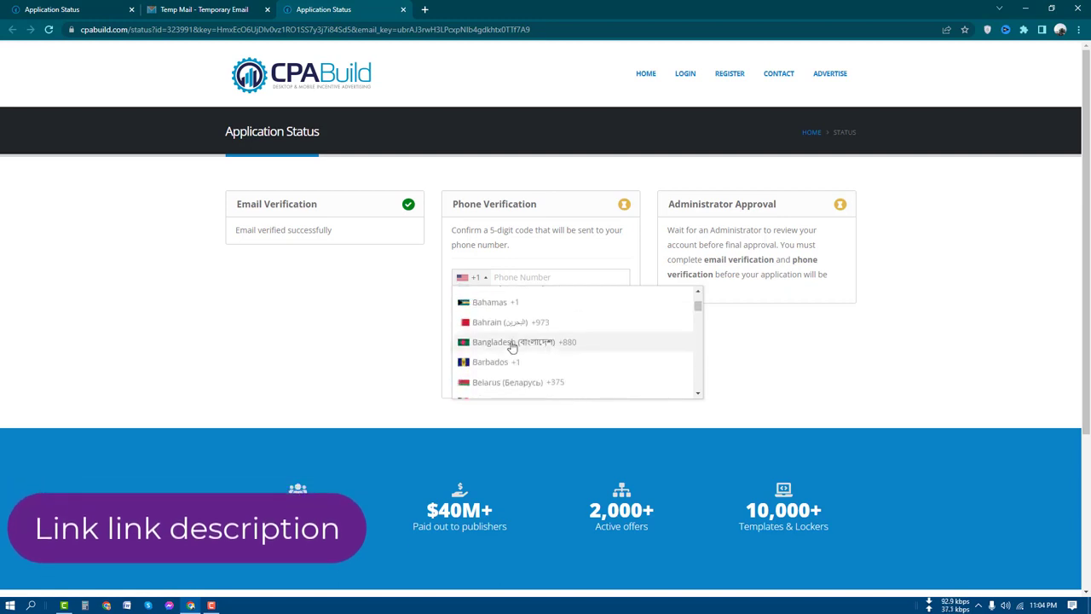
left_click(512, 342)
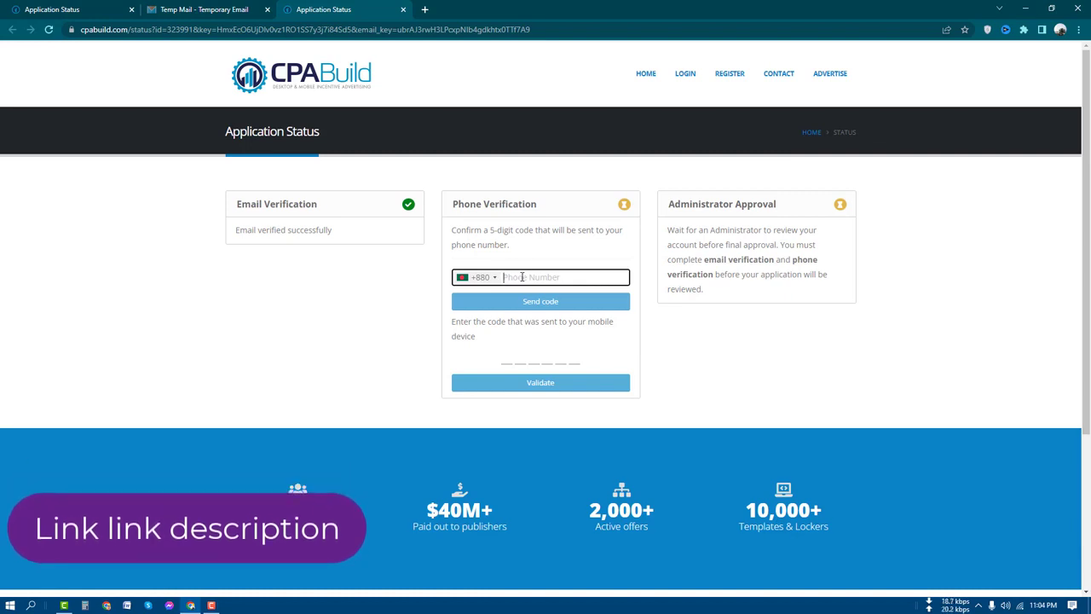
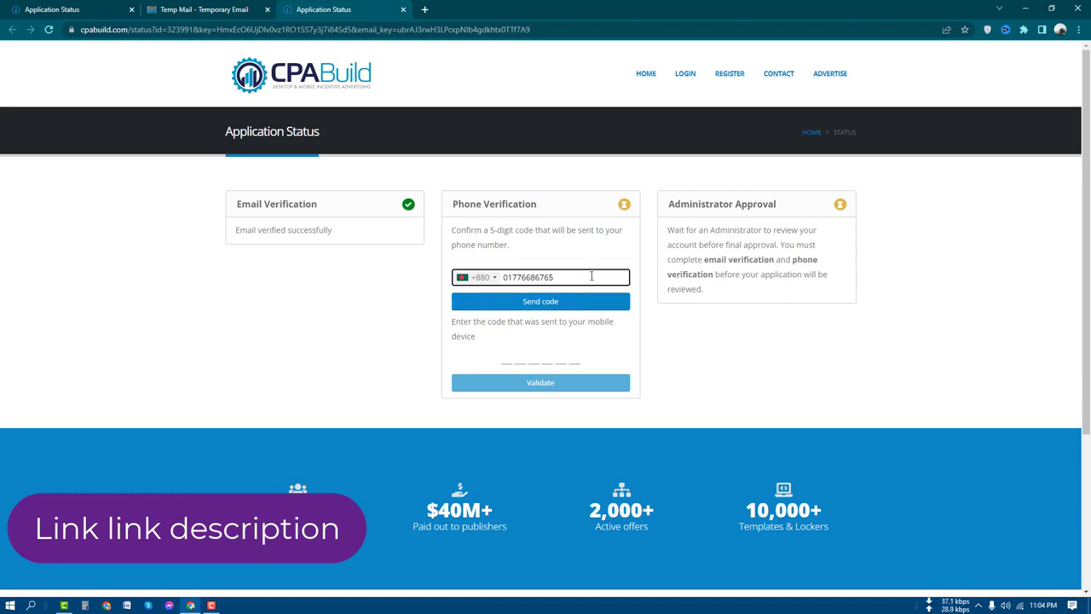
Enter the mobile phone number after +880 and click into the verification code boxes.
left_click(505, 359)
left_click(521, 359)
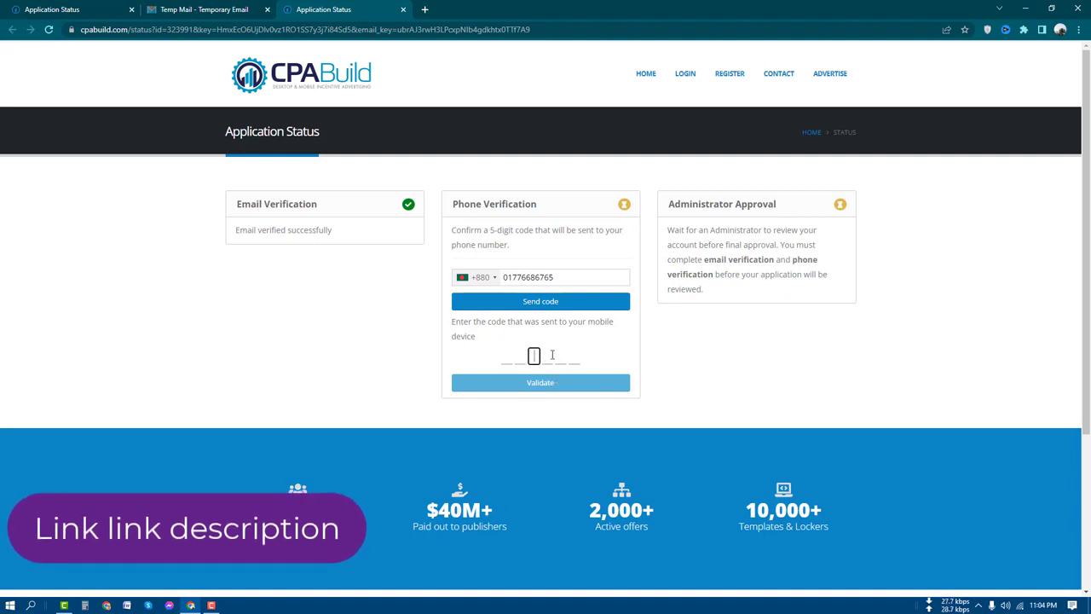
left_click(564, 355)
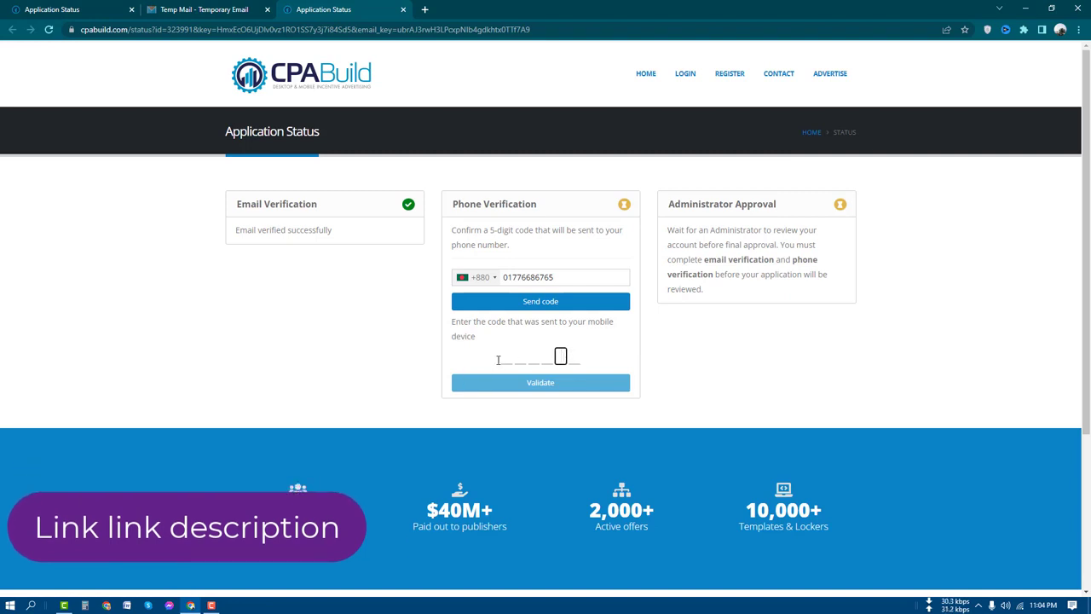
left_click(608, 357)
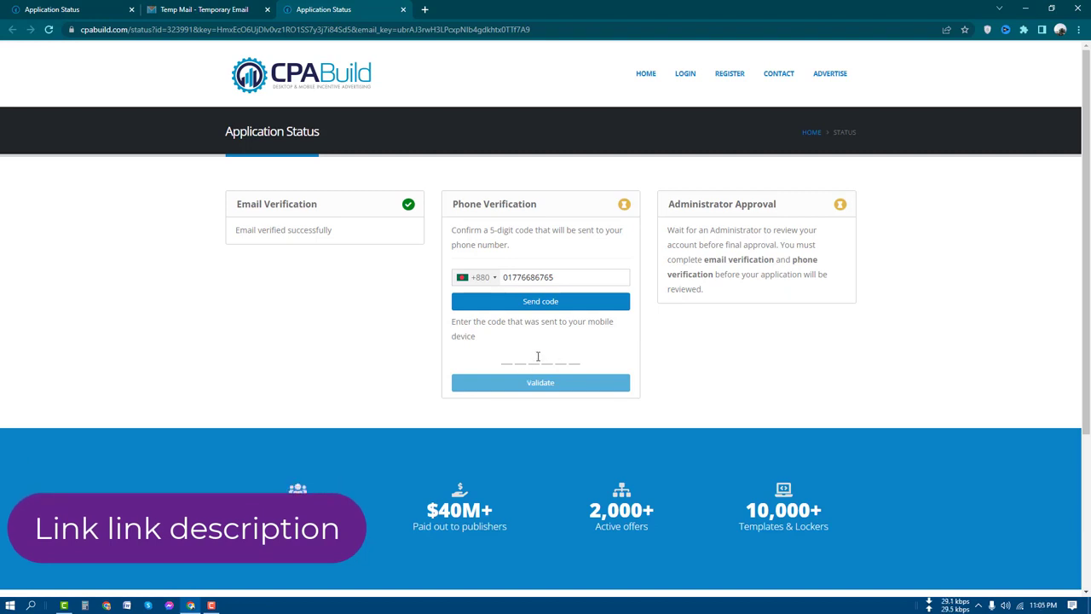
left_click(508, 355)
left_click(580, 358)
left_click(508, 357)
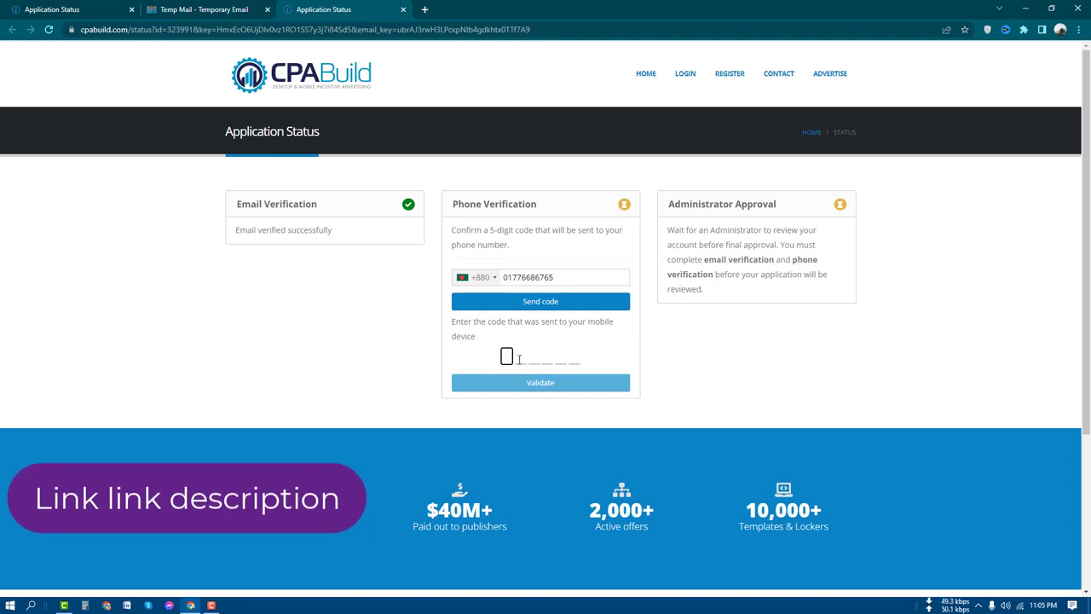
left_click(520, 356)
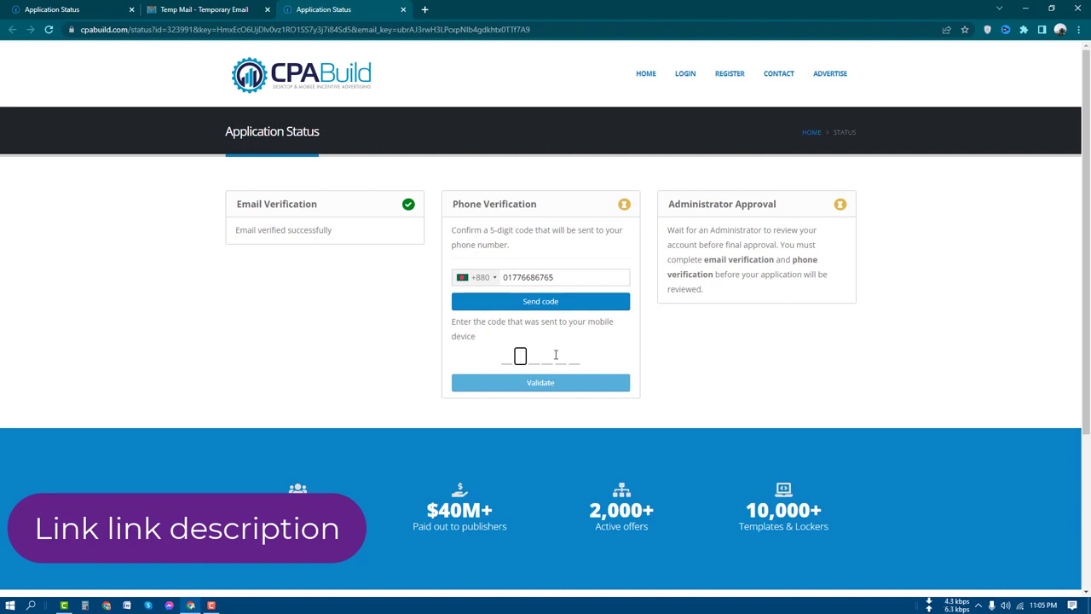
left_click(573, 357)
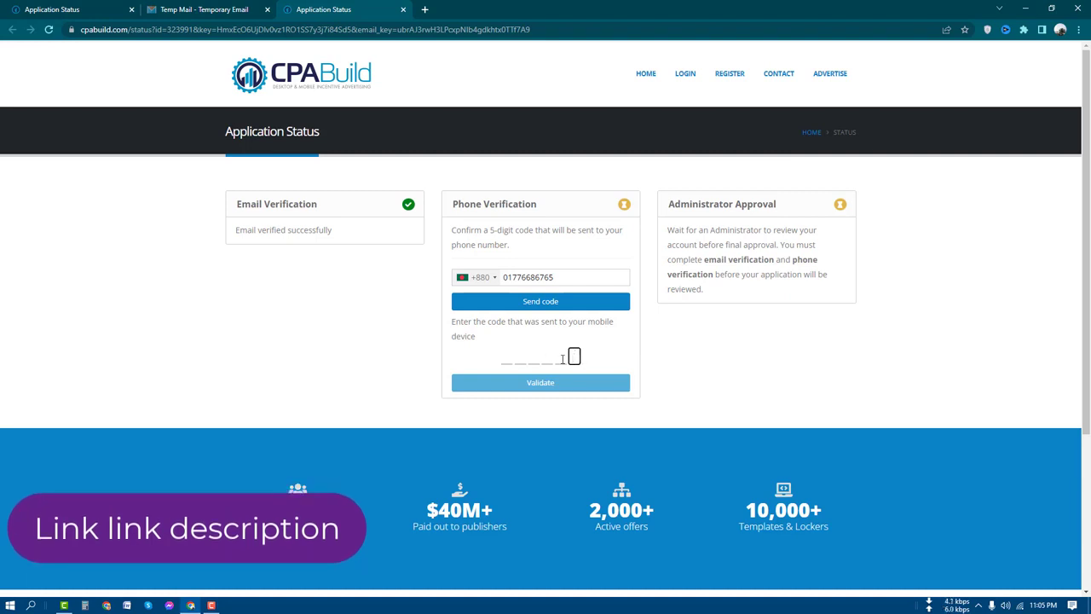